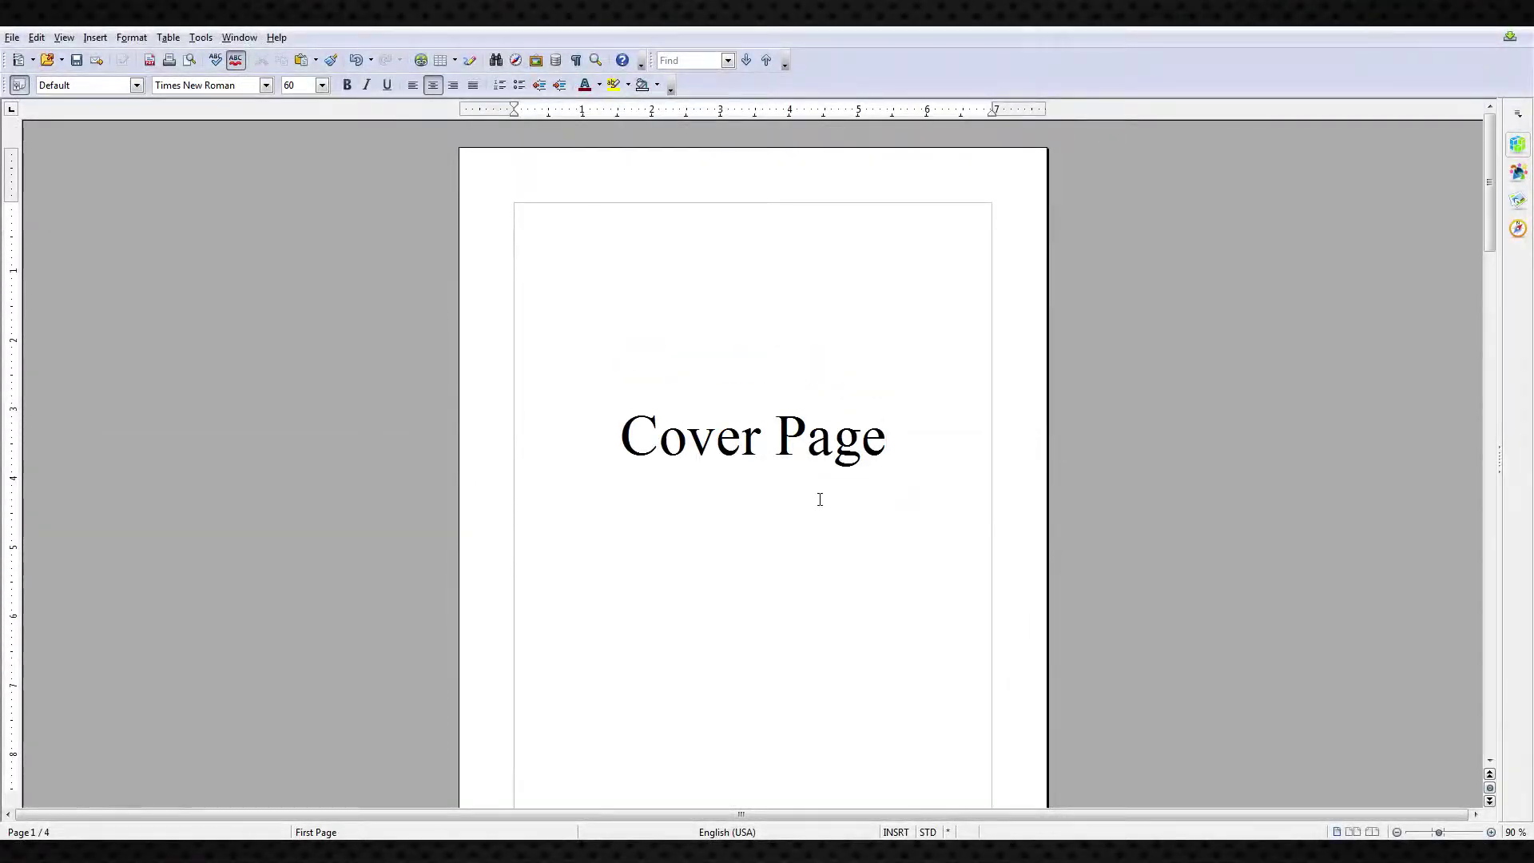
Step: Delete the '2 of 4' page number and total fields from the page 2 header, leaving 'Page'
scroll(820, 500, "down", 10)
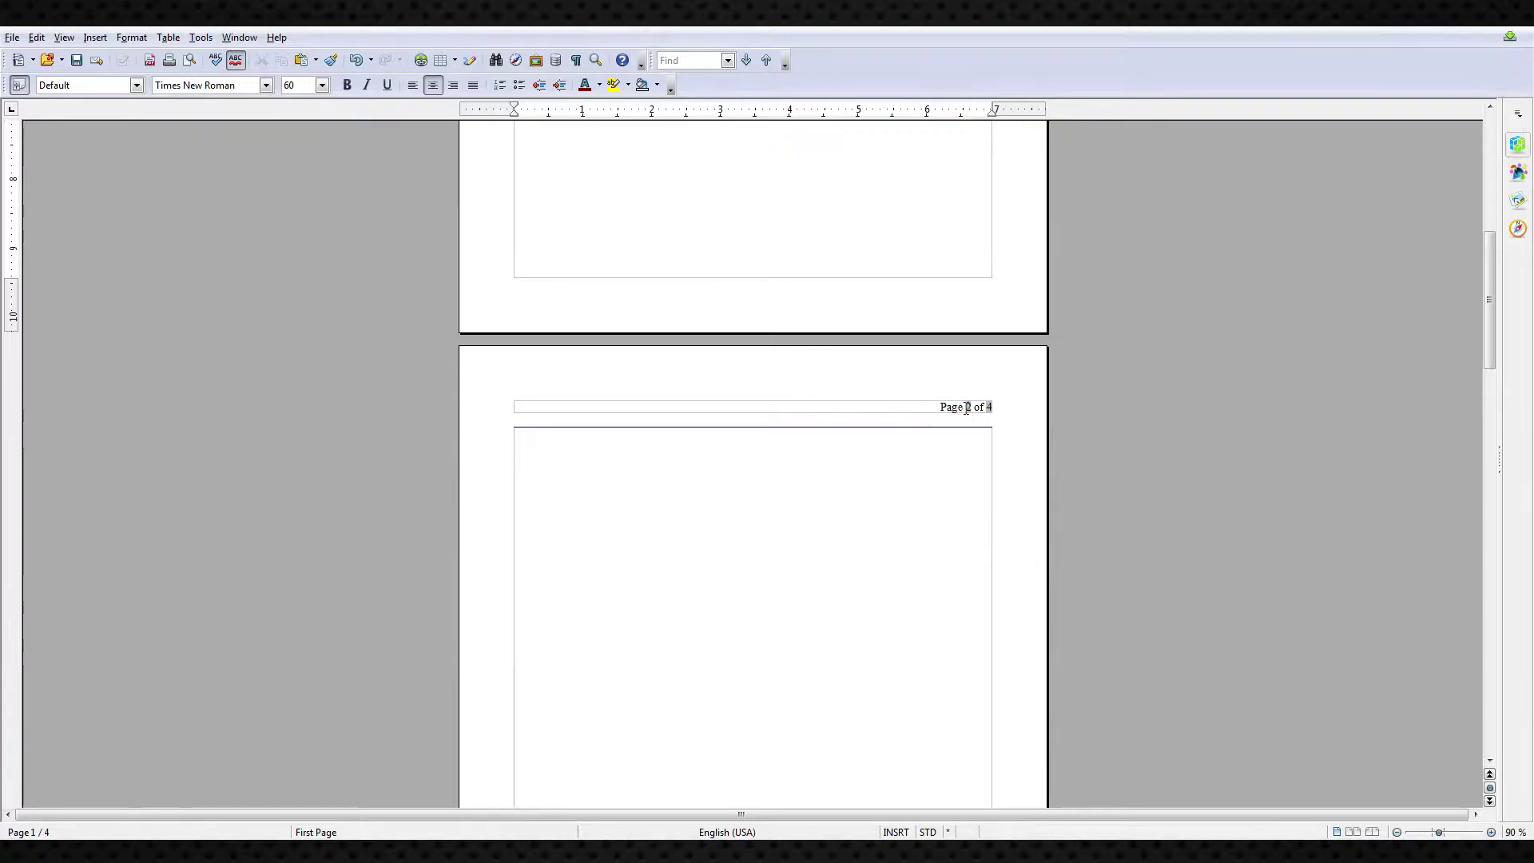
scroll(979, 418, "up", 10)
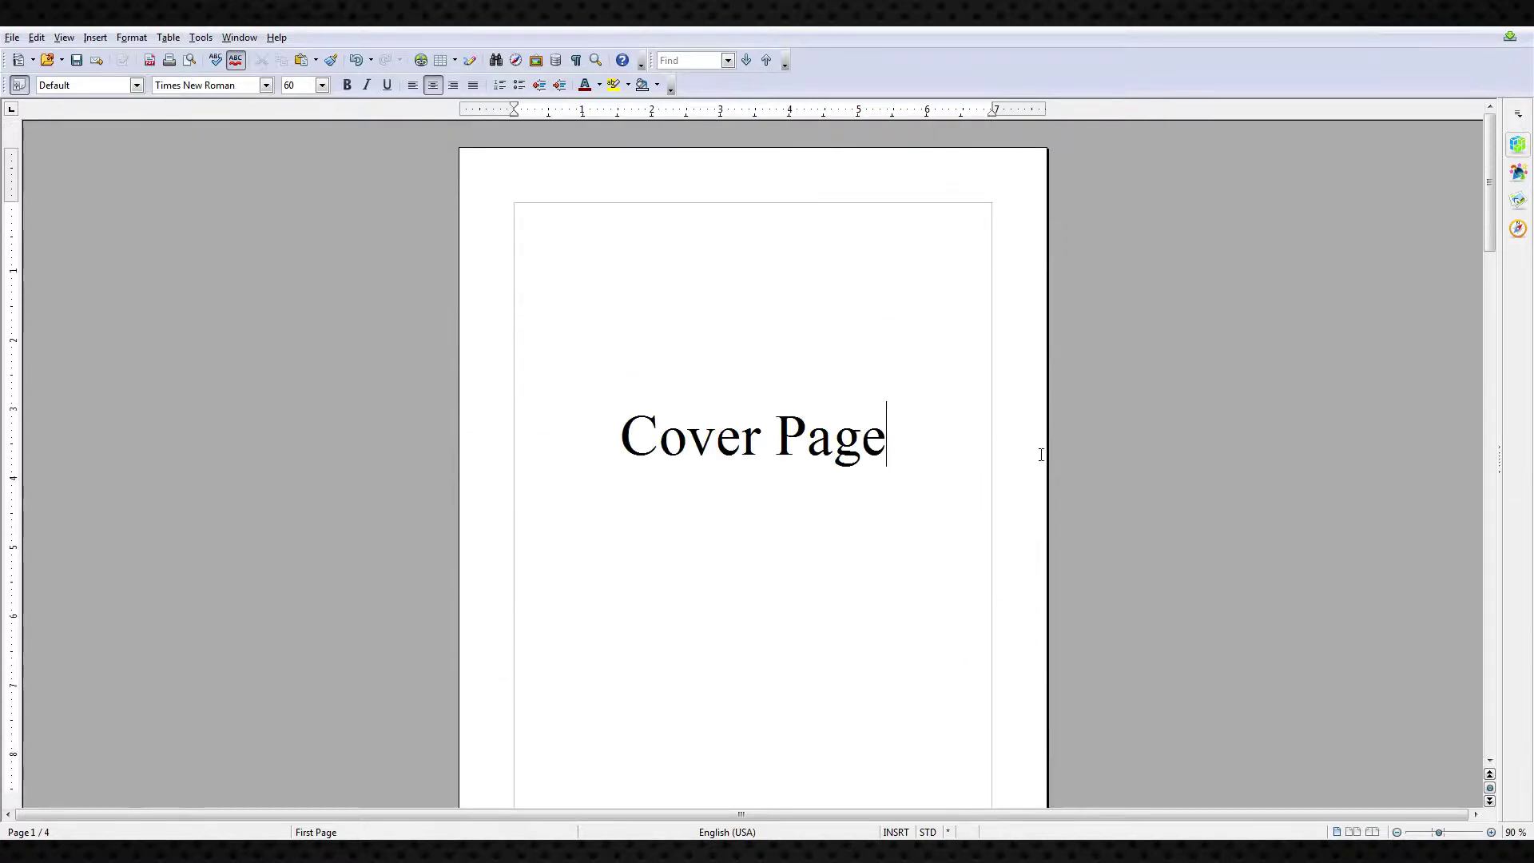
scroll(1038, 452, "down", 6)
scroll(695, 284, "down", 7)
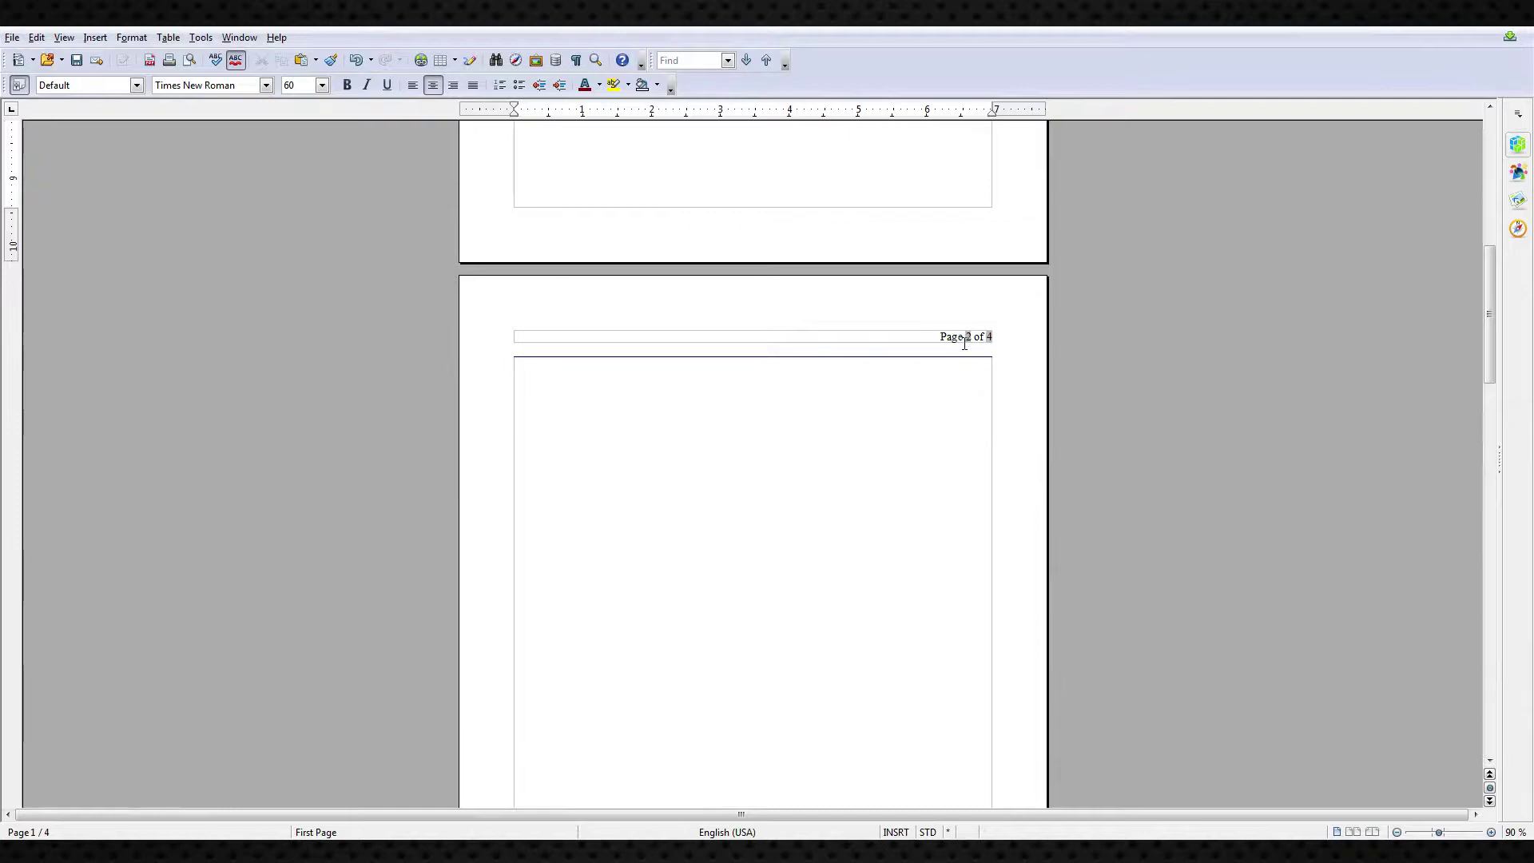
scroll(965, 345, "down", 3)
scroll(965, 349, "up", 3)
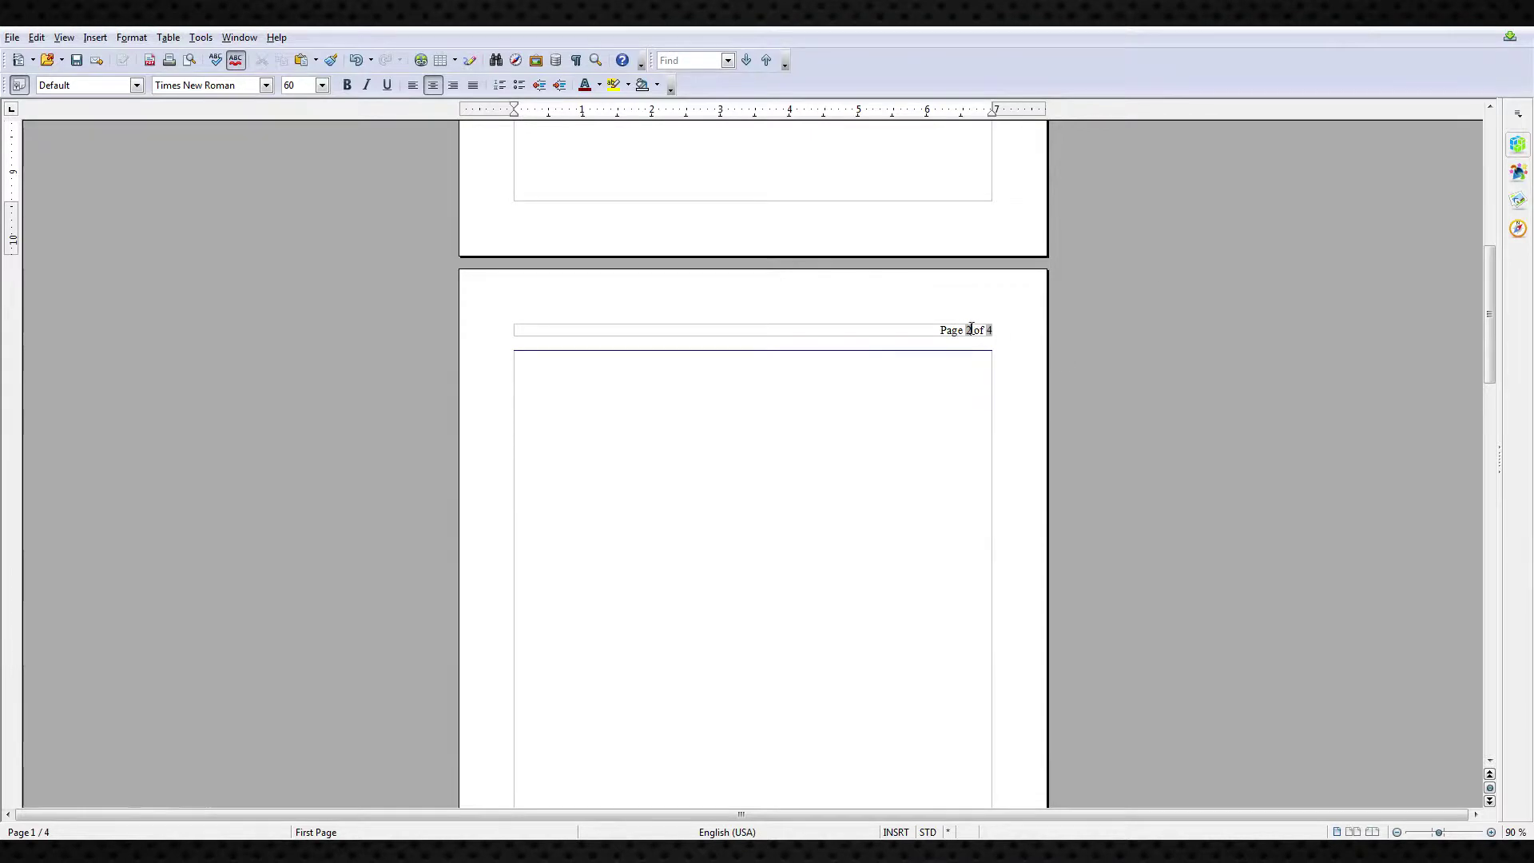
left_click_drag(982, 329, 992, 329)
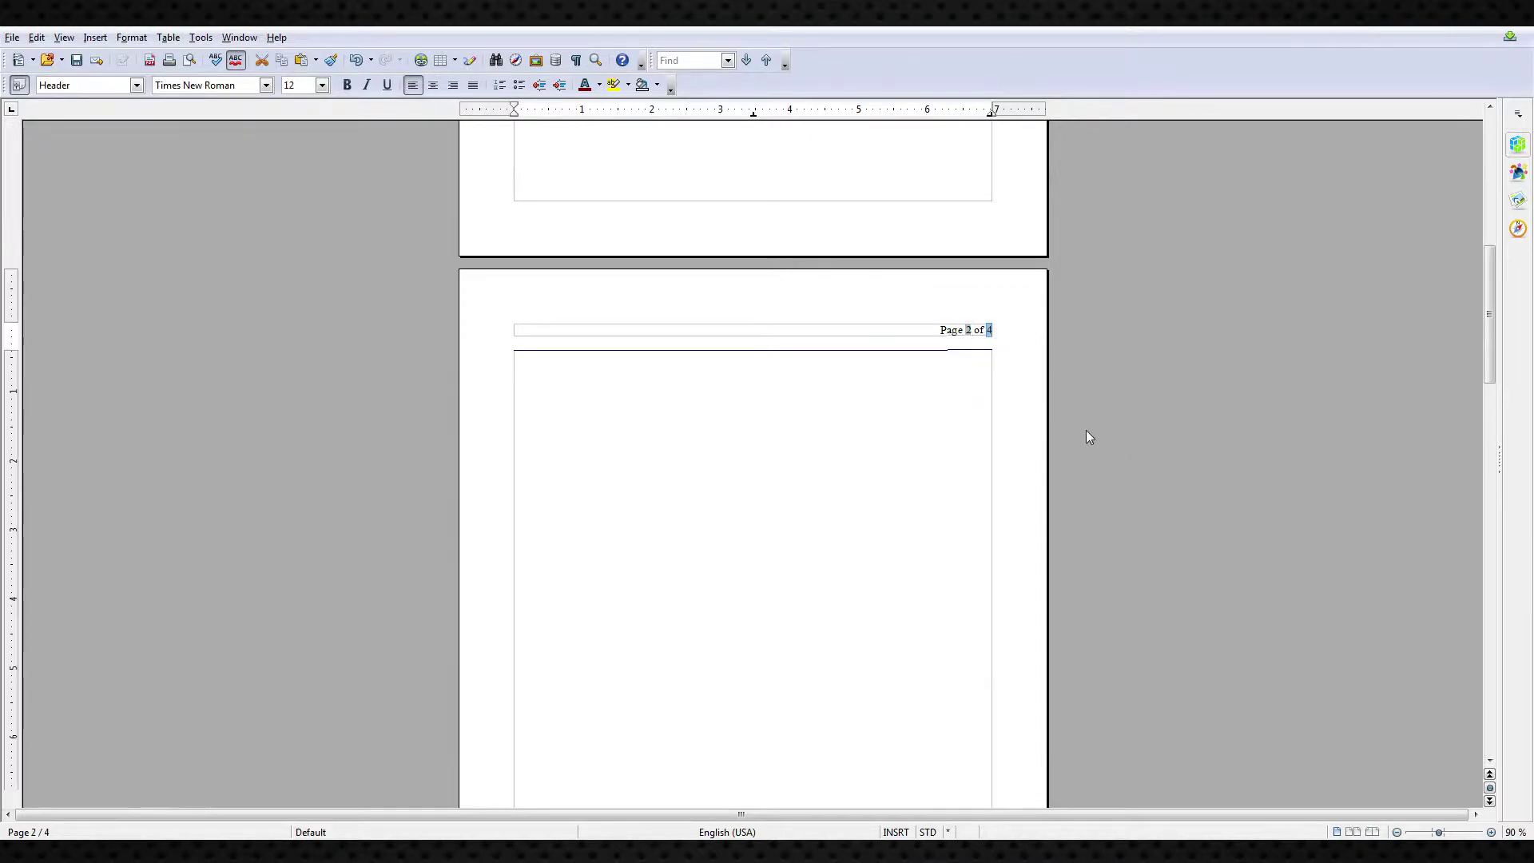
scroll(935, 343, "up", 4)
scroll(878, 375, "down", 3)
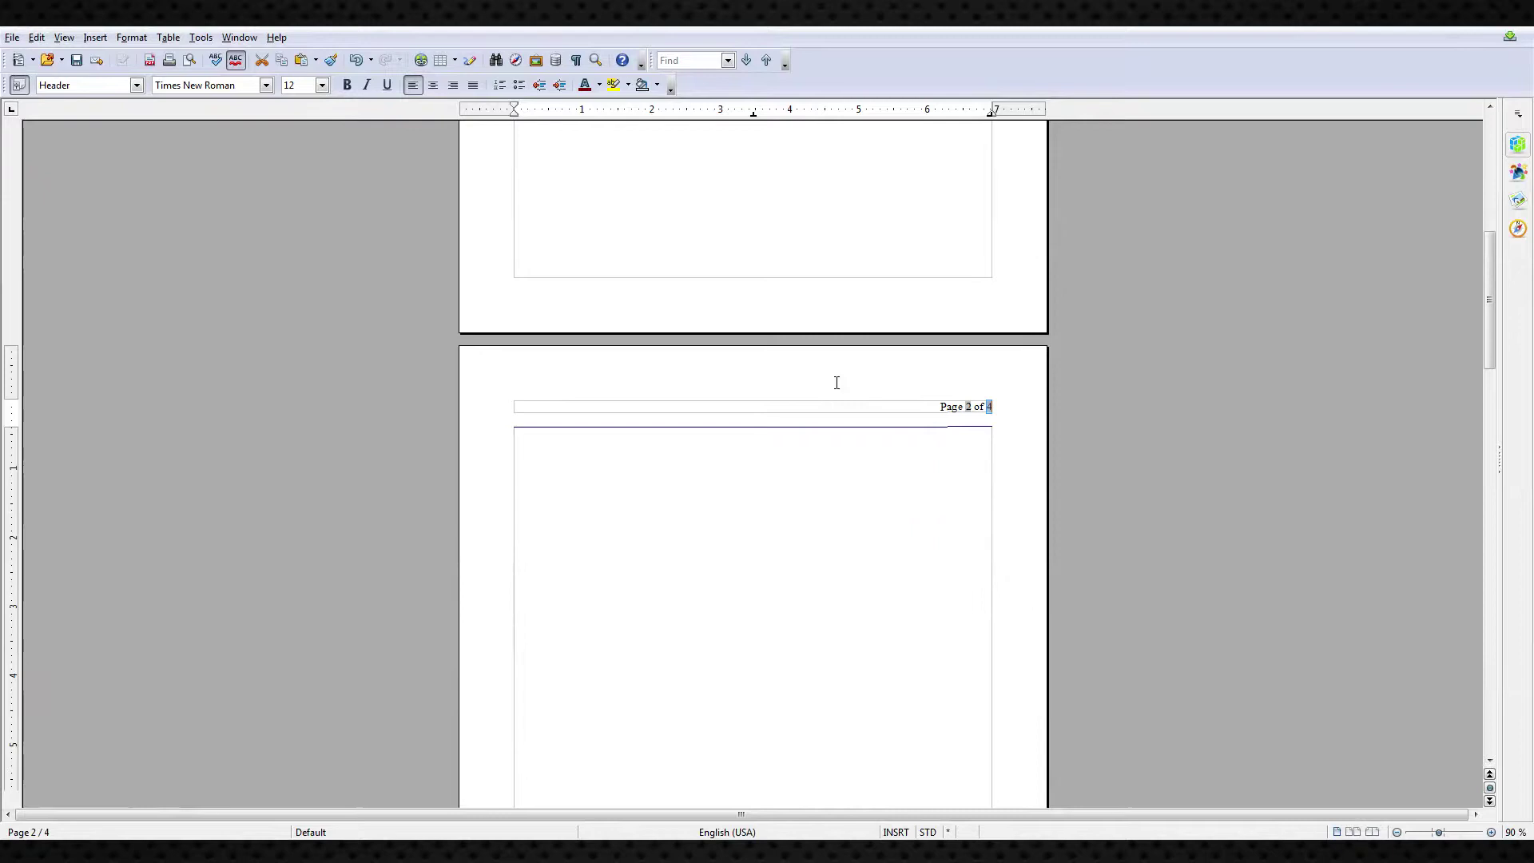
scroll(958, 416, "up", 2)
left_click_drag(966, 547, 985, 546)
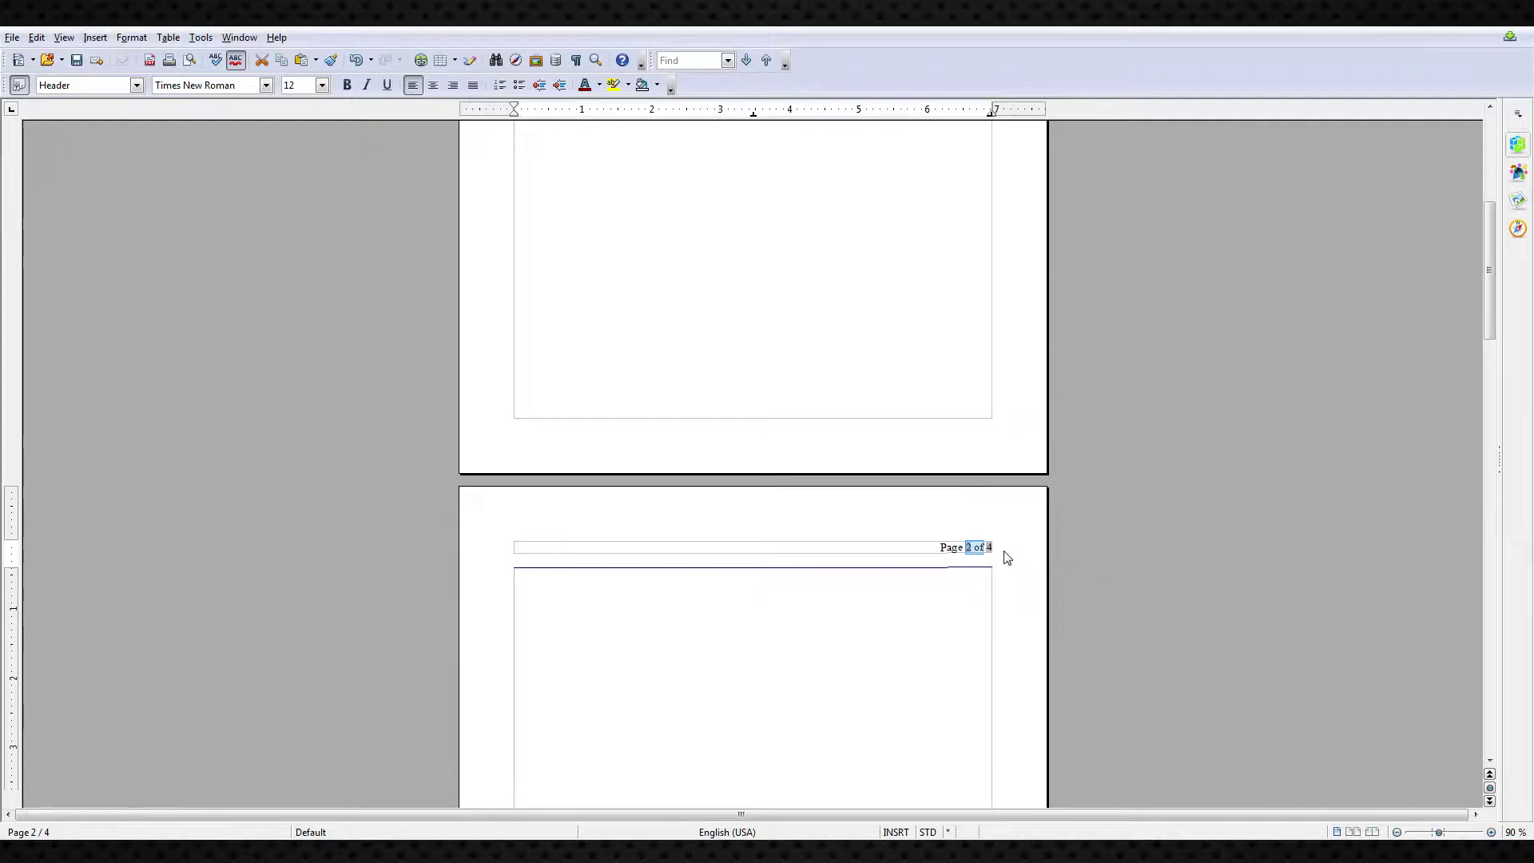
left_click_drag(966, 547, 992, 548)
key("Delete")
scroll(1003, 517, "down", 4)
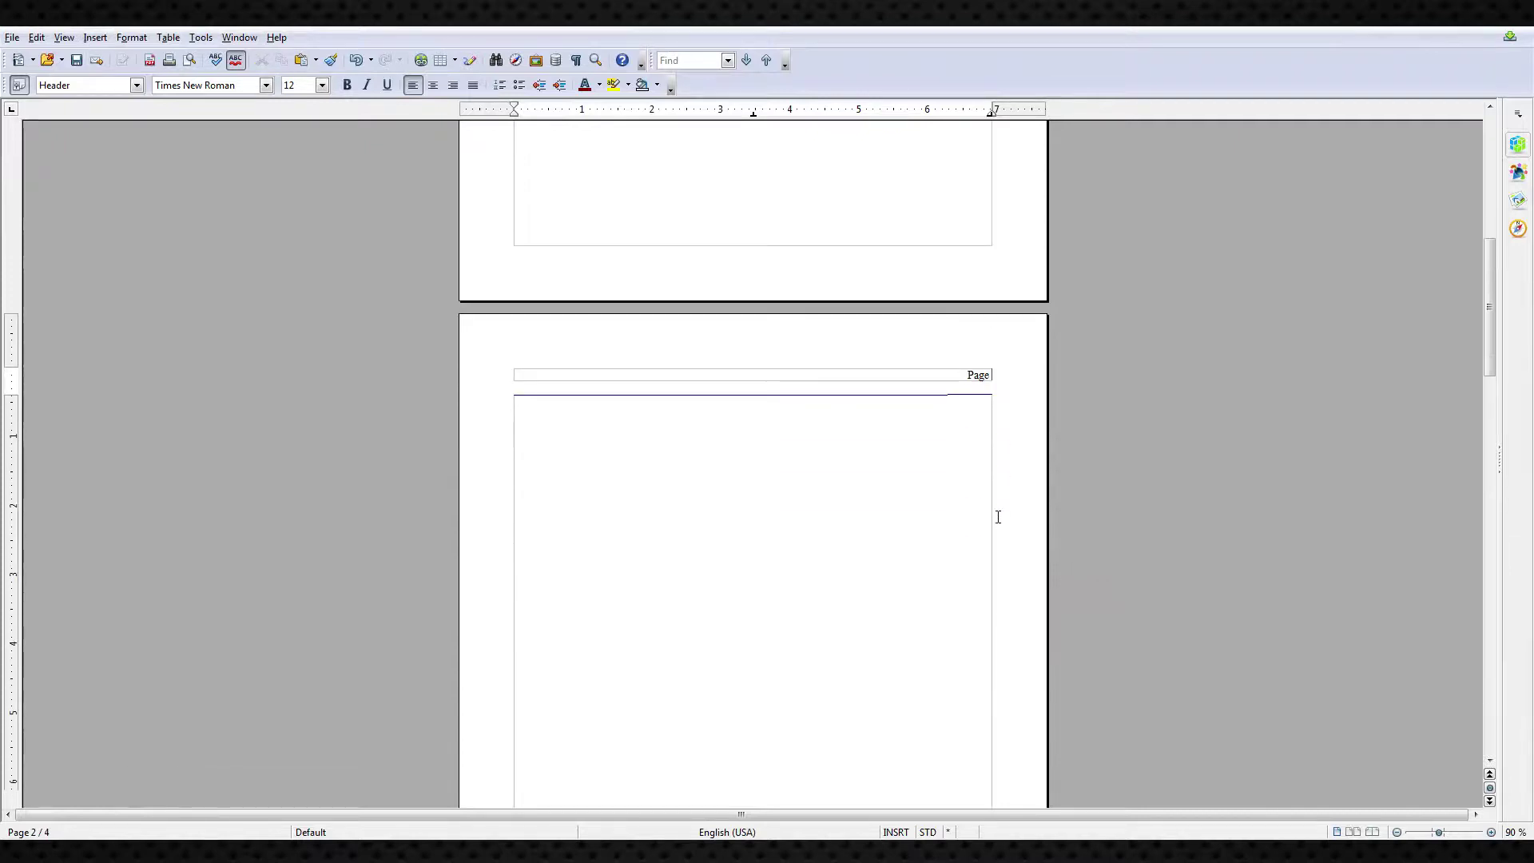
scroll(997, 495, "up", 15)
left_click(888, 310)
scroll(818, 264, "down", 2)
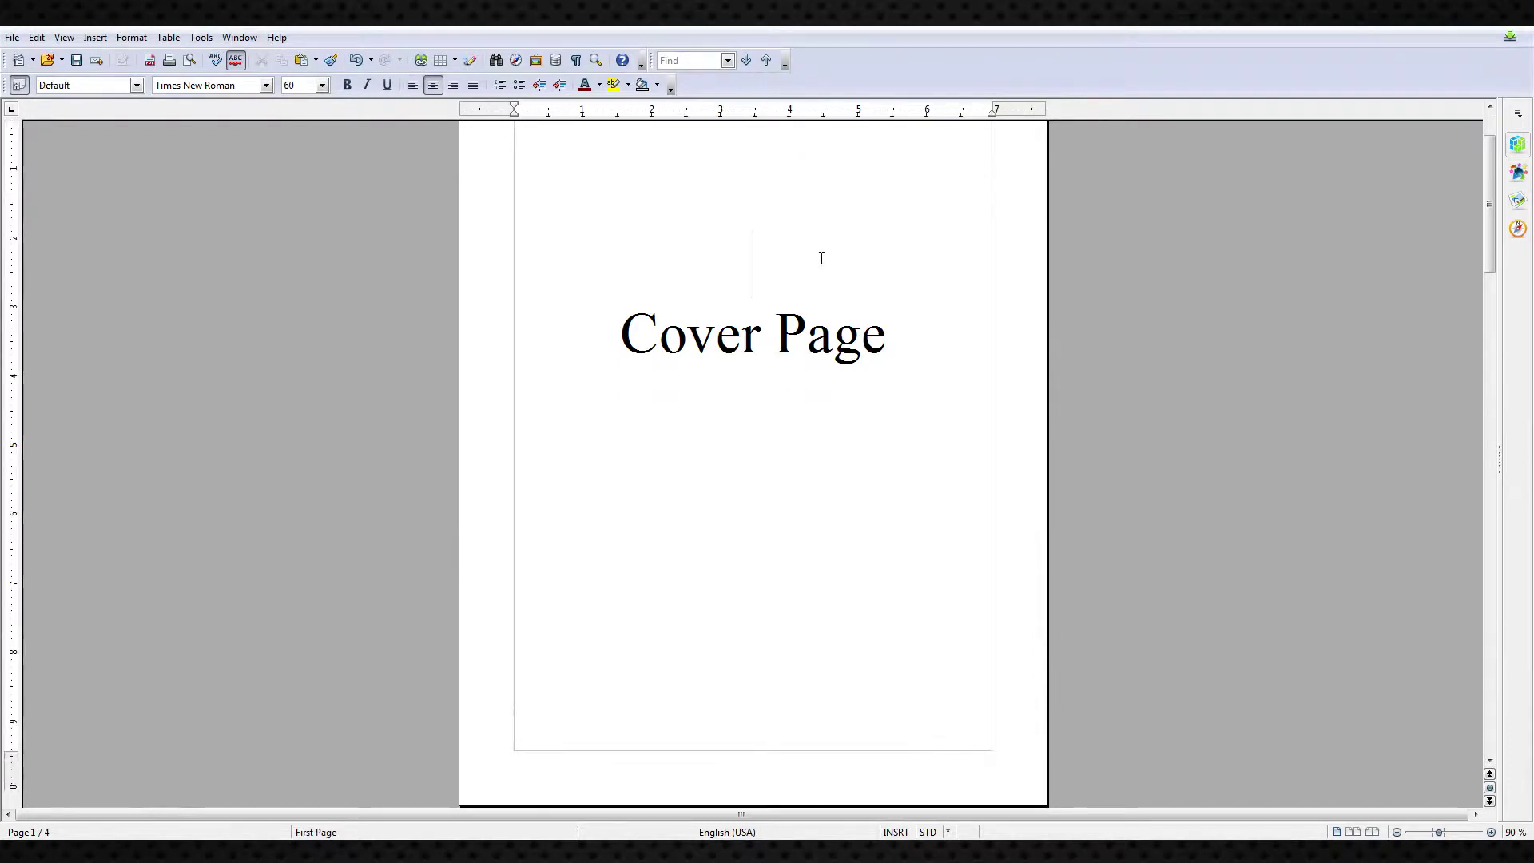
scroll(819, 264, "up", 3)
scroll(819, 267, "down", 10)
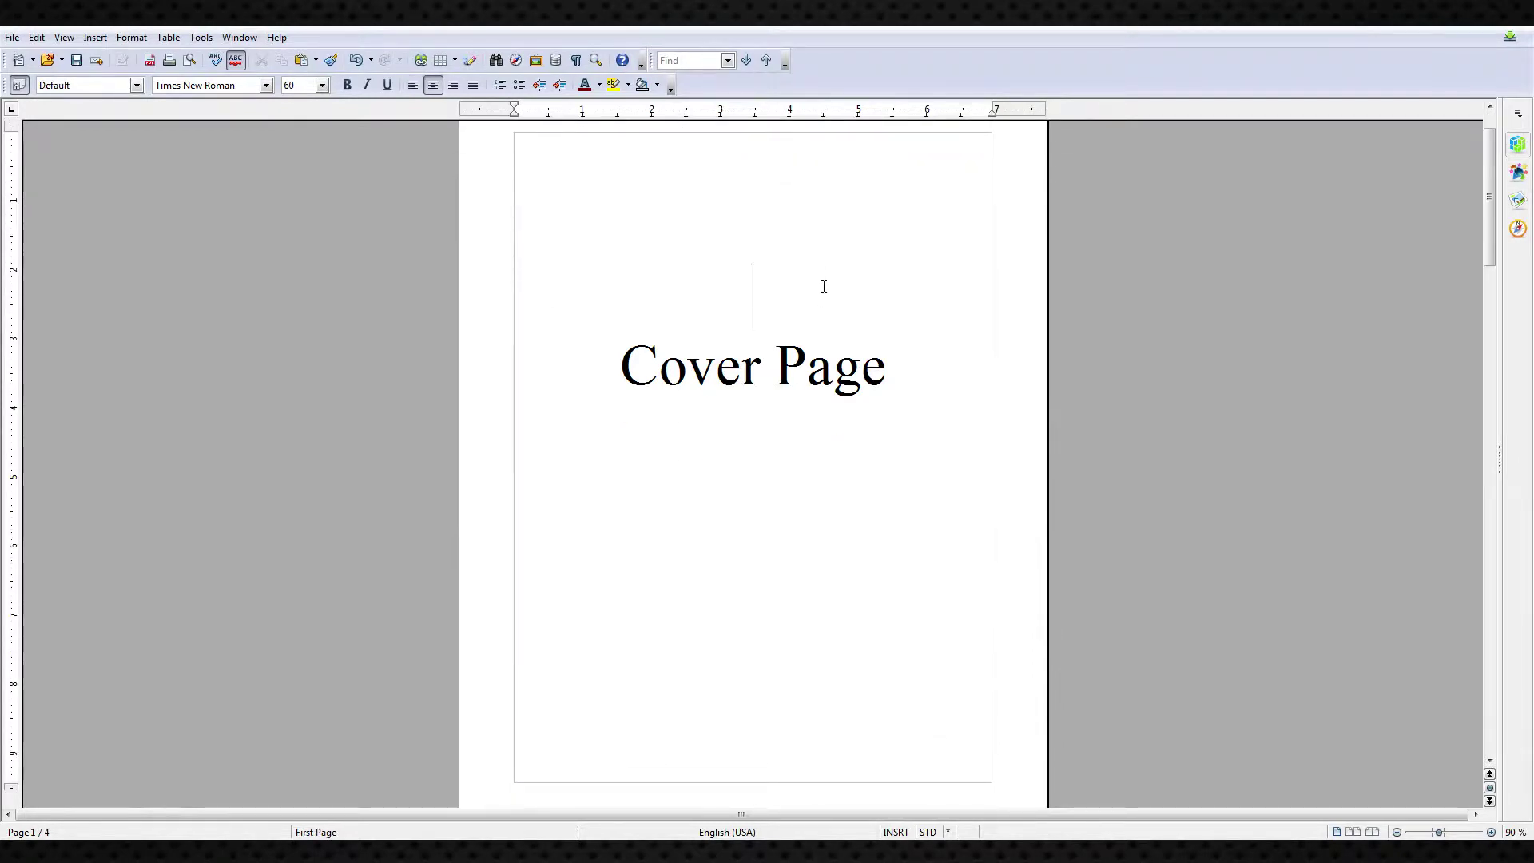
left_click(927, 445)
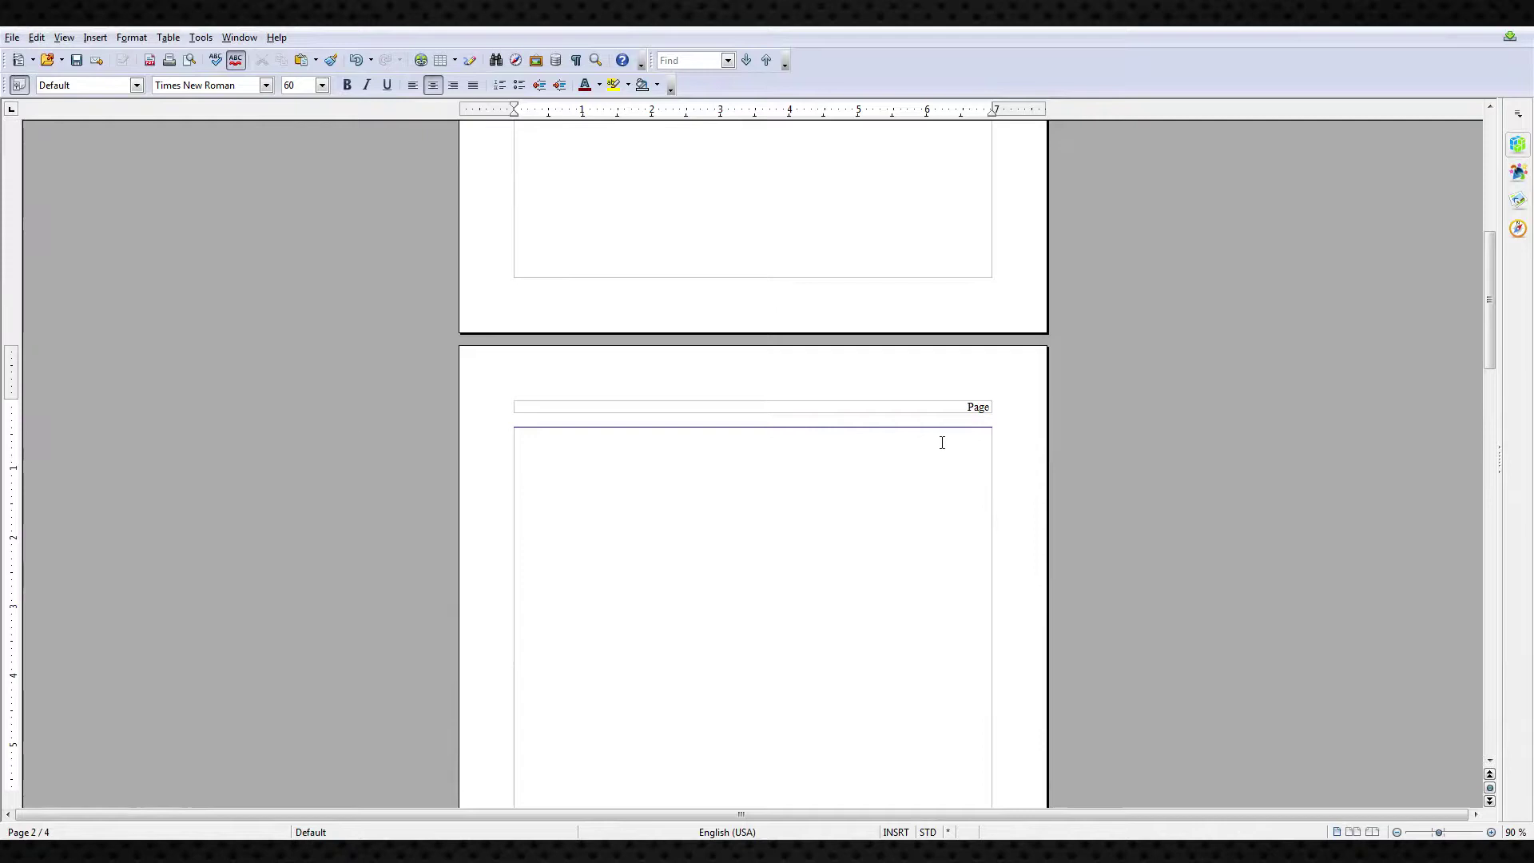
scroll(993, 329, "up", 4)
scroll(993, 329, "up", 4)
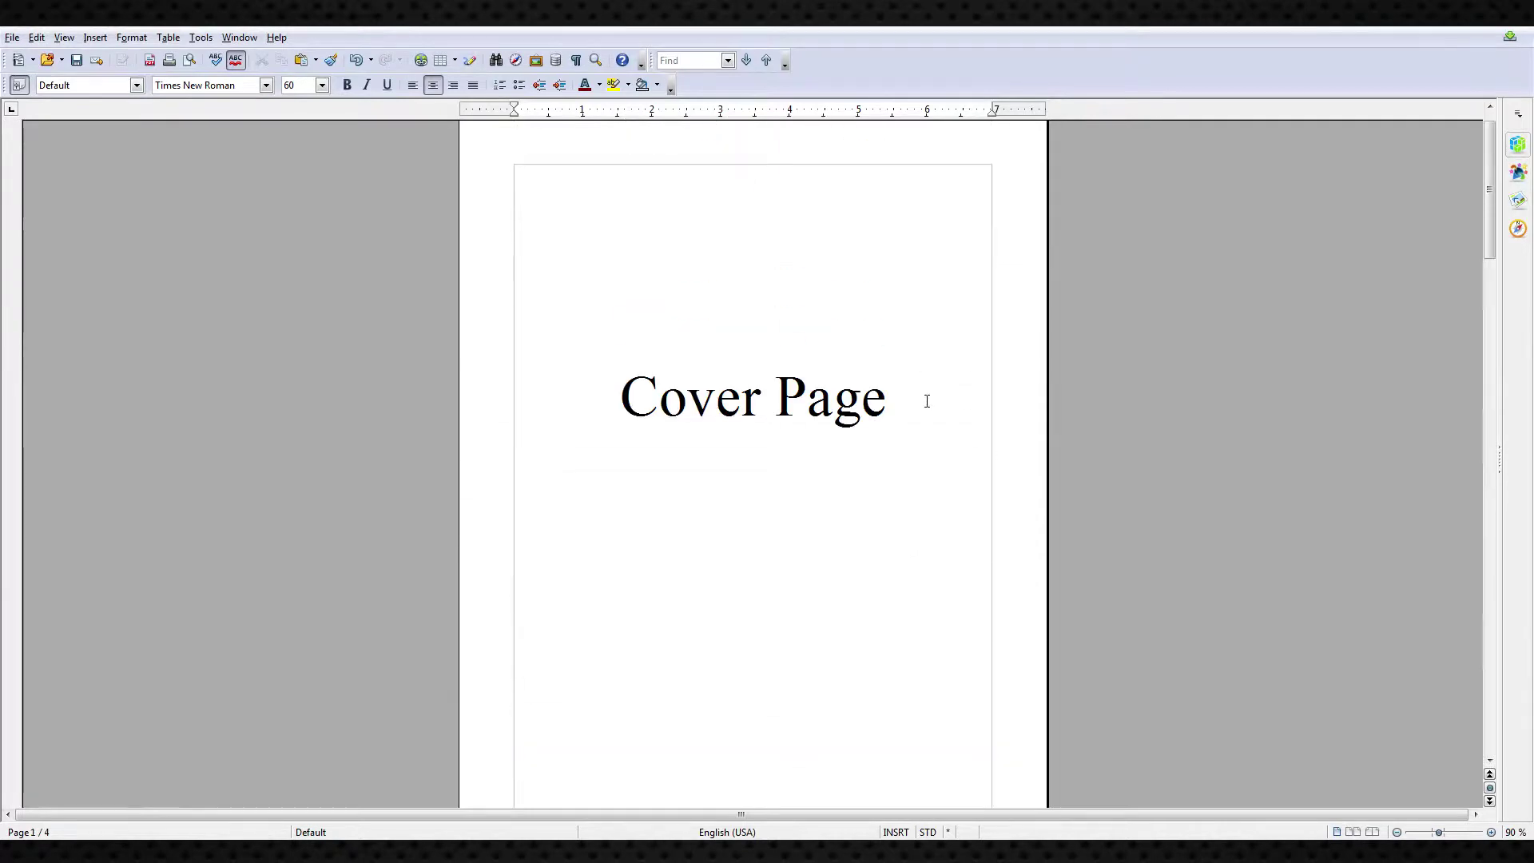
scroll(927, 401, "down", 8)
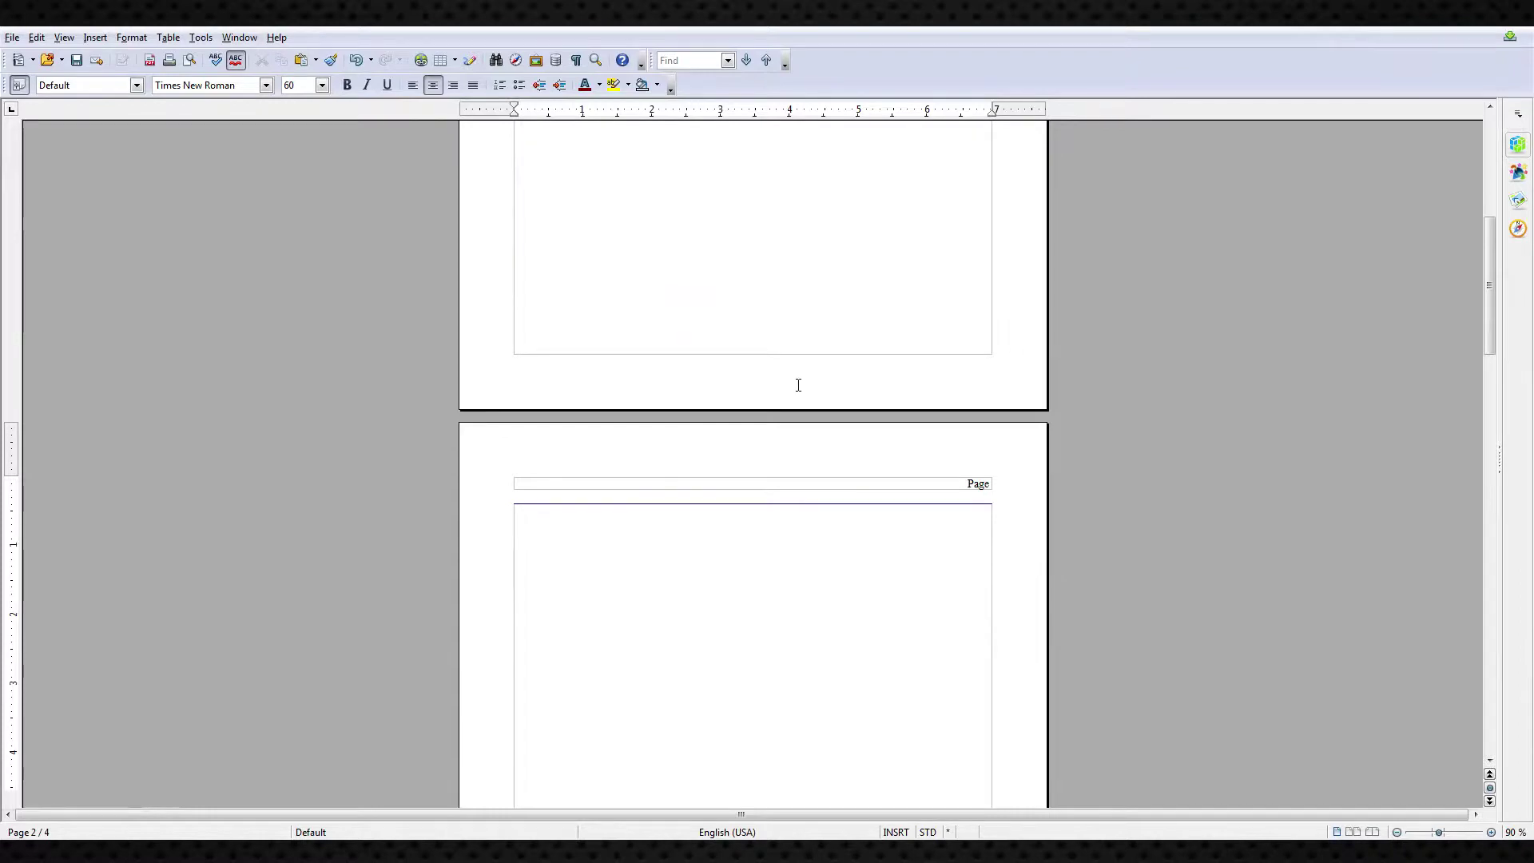
scroll(732, 286, "up", 8)
scroll(716, 268, "down", 6)
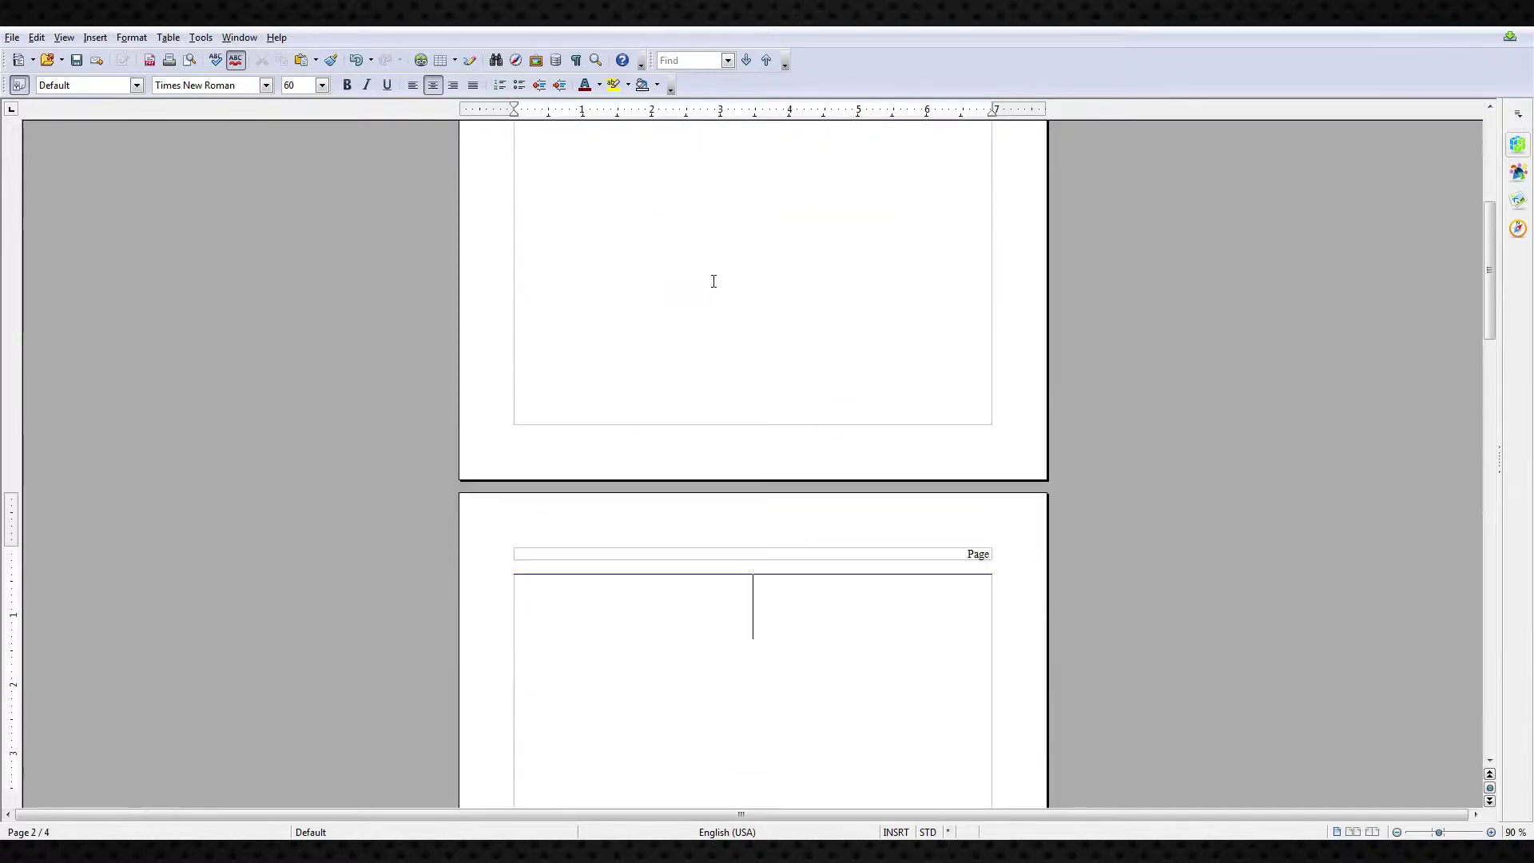
scroll(855, 363, "up", 9)
scroll(925, 302, "down", 1)
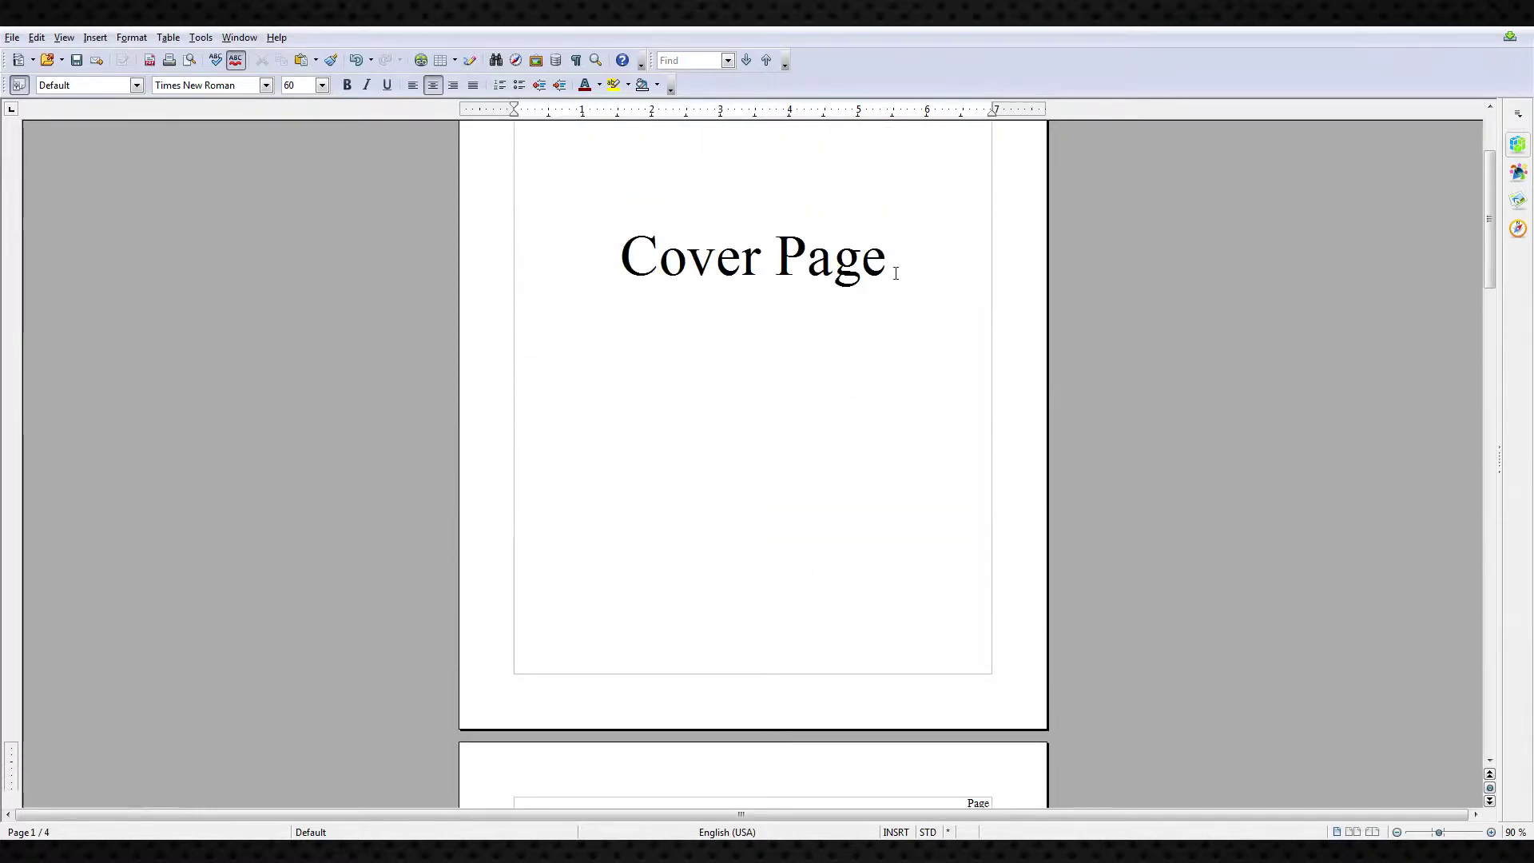
scroll(903, 319, "down", 7)
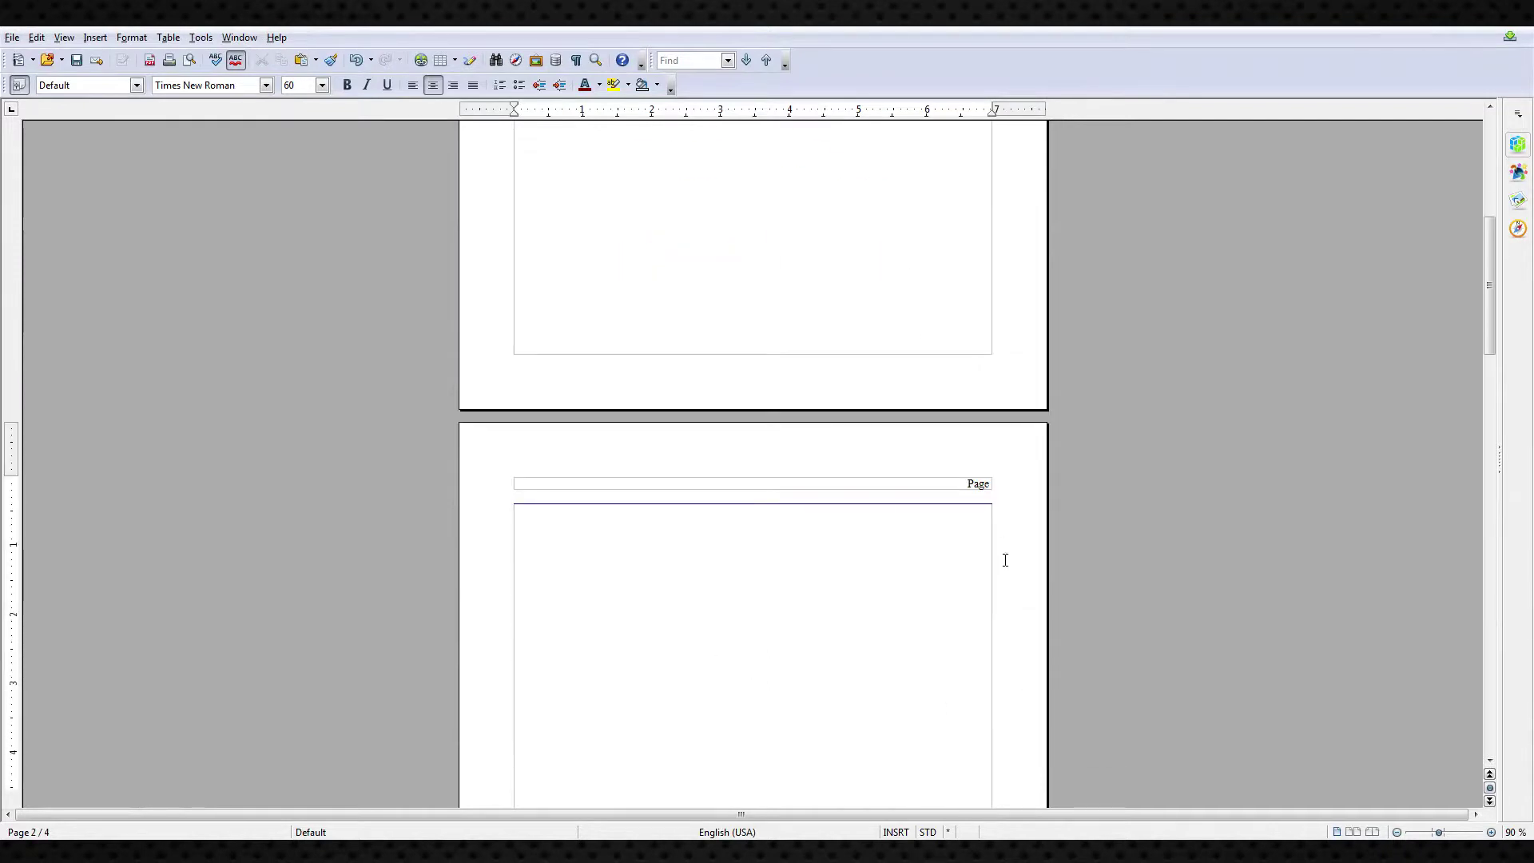
scroll(819, 592, "down", 20)
scroll(812, 599, "up", 8)
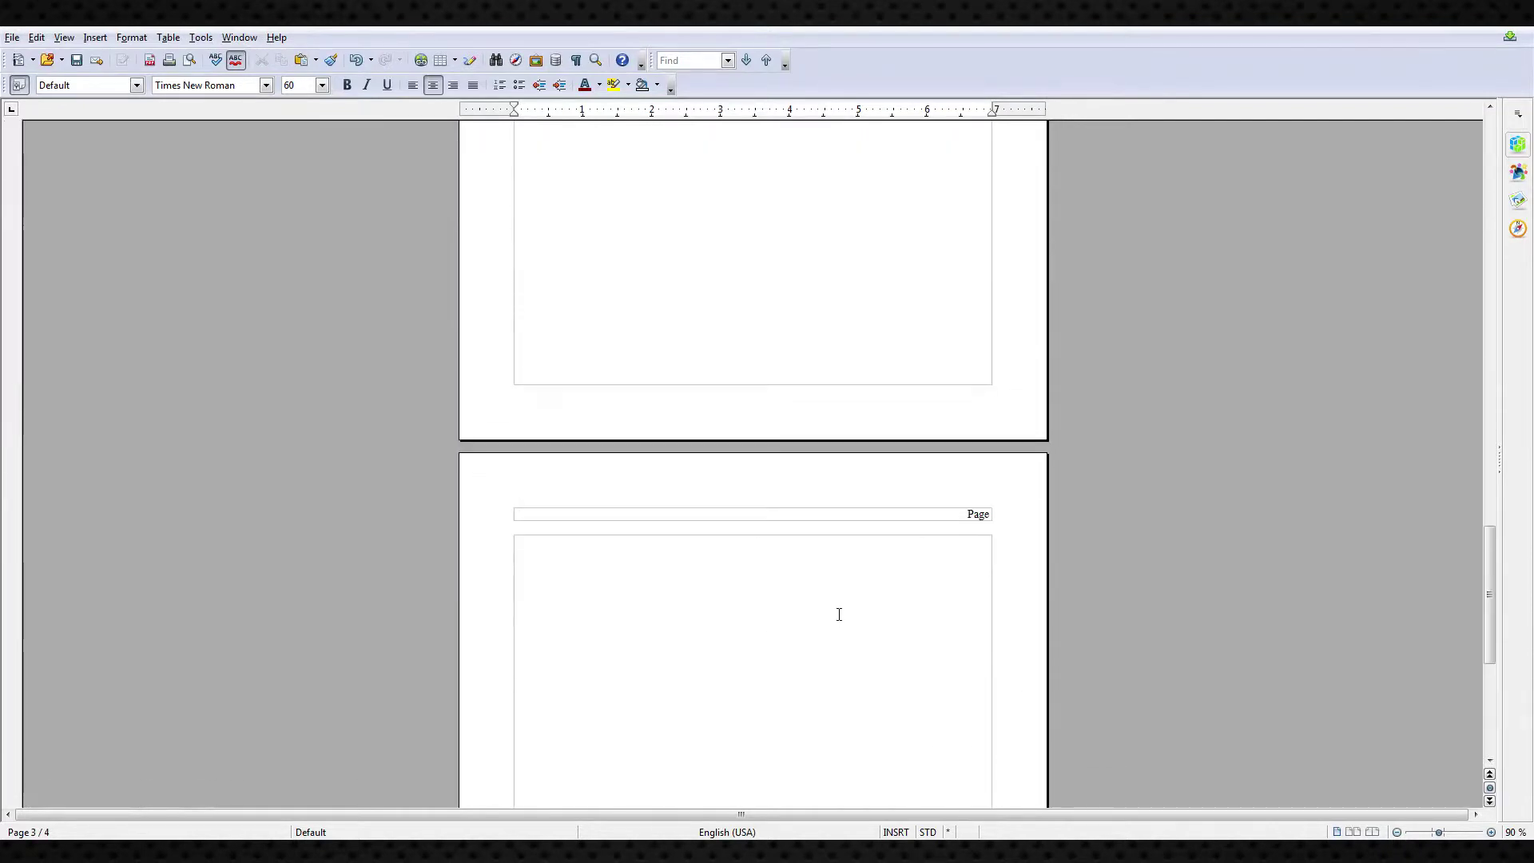
Step: Insert an empty paragraph at the top of page 2's body
scroll(840, 623, "down", 10)
left_click(839, 619)
scroll(827, 599, "up", 8)
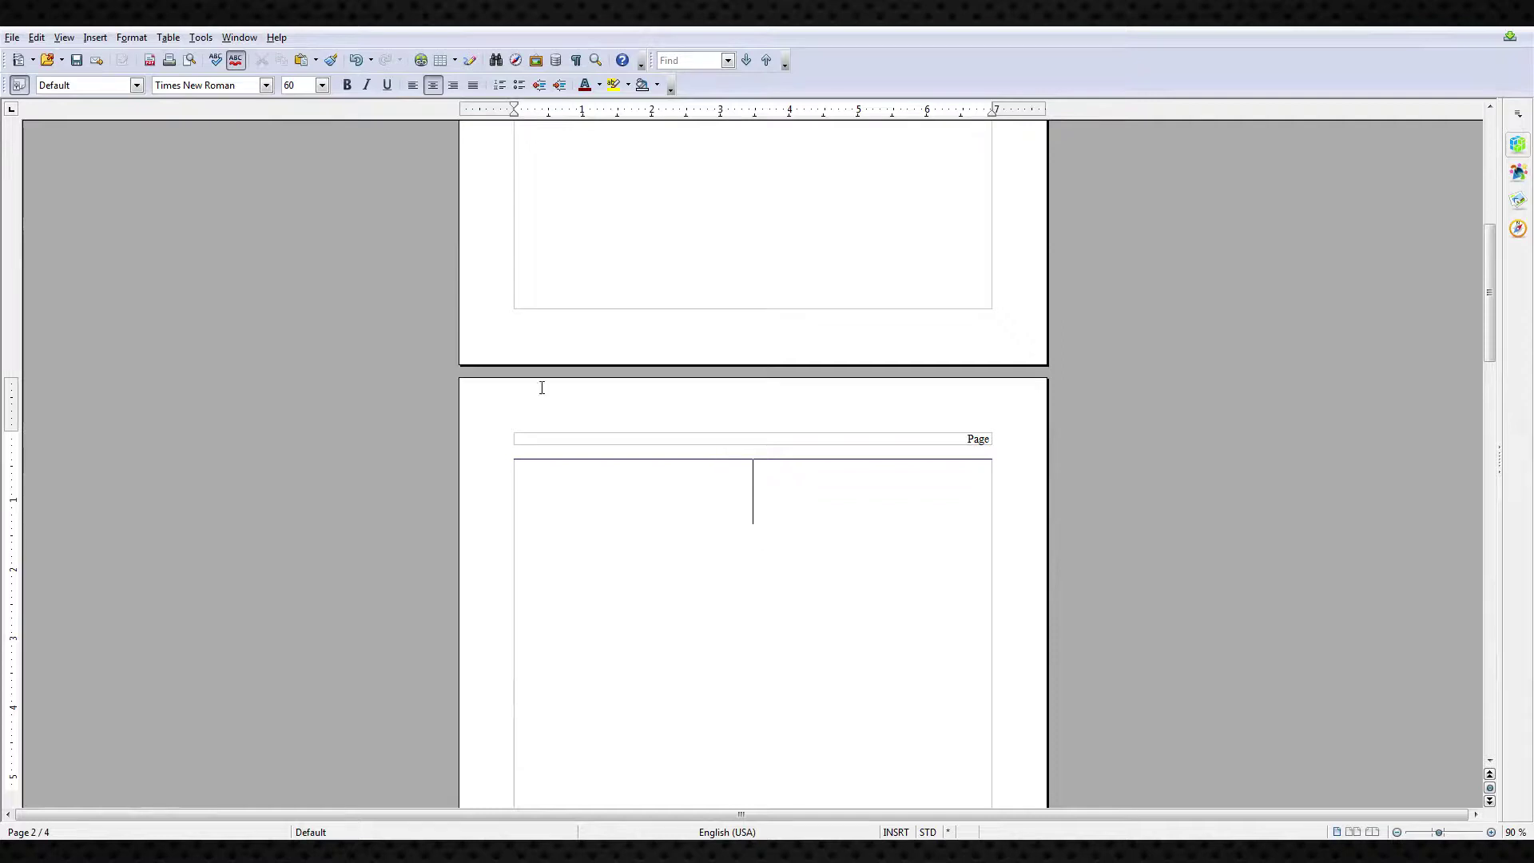
key("Return")
scroll(493, 616, "up", 2)
left_click(493, 616)
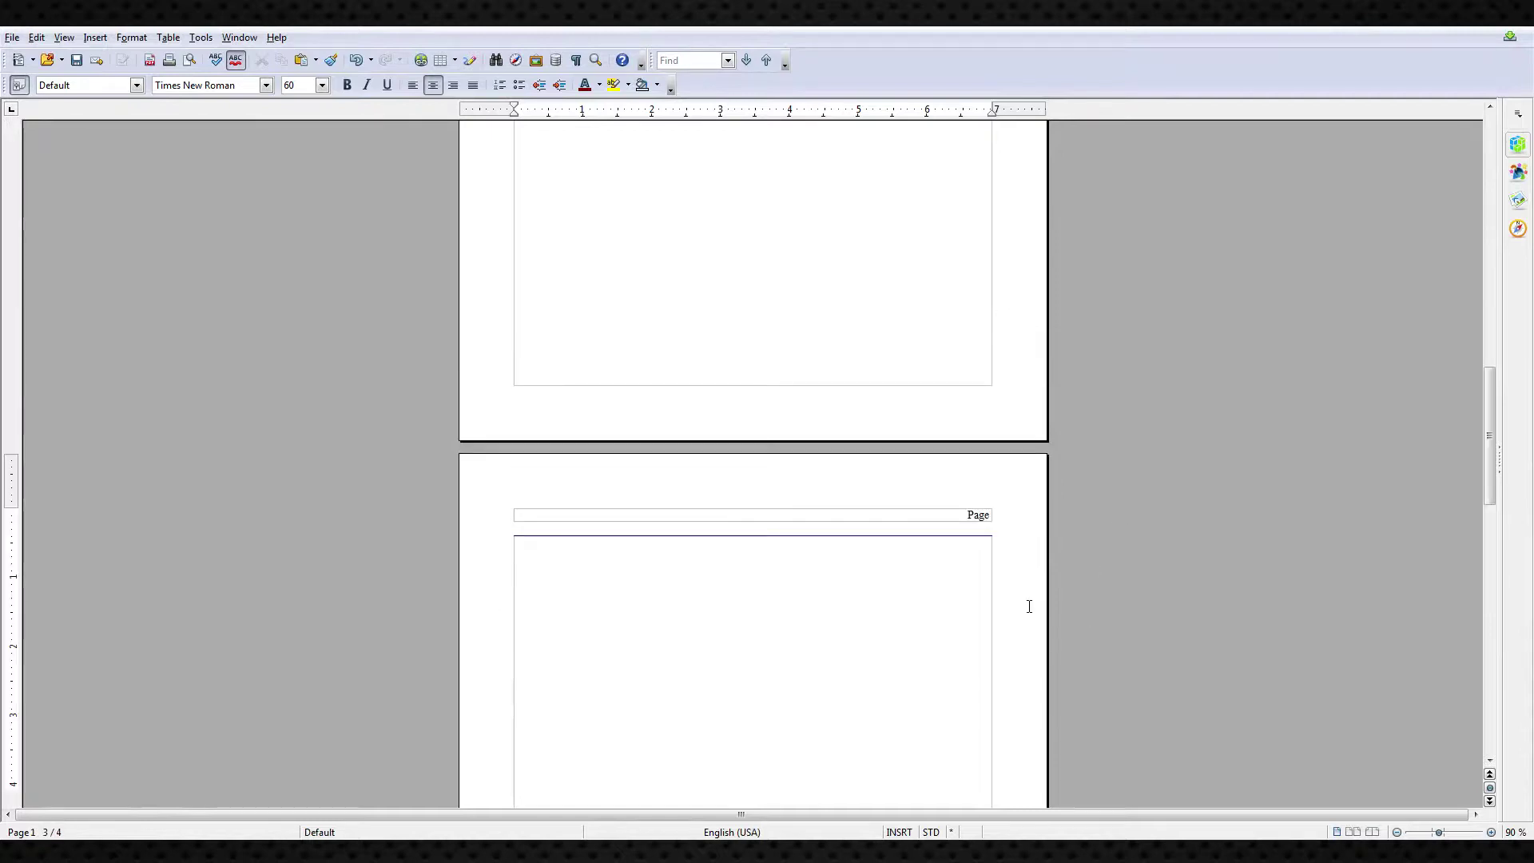
scroll(981, 444, "down", 4)
left_click(986, 372)
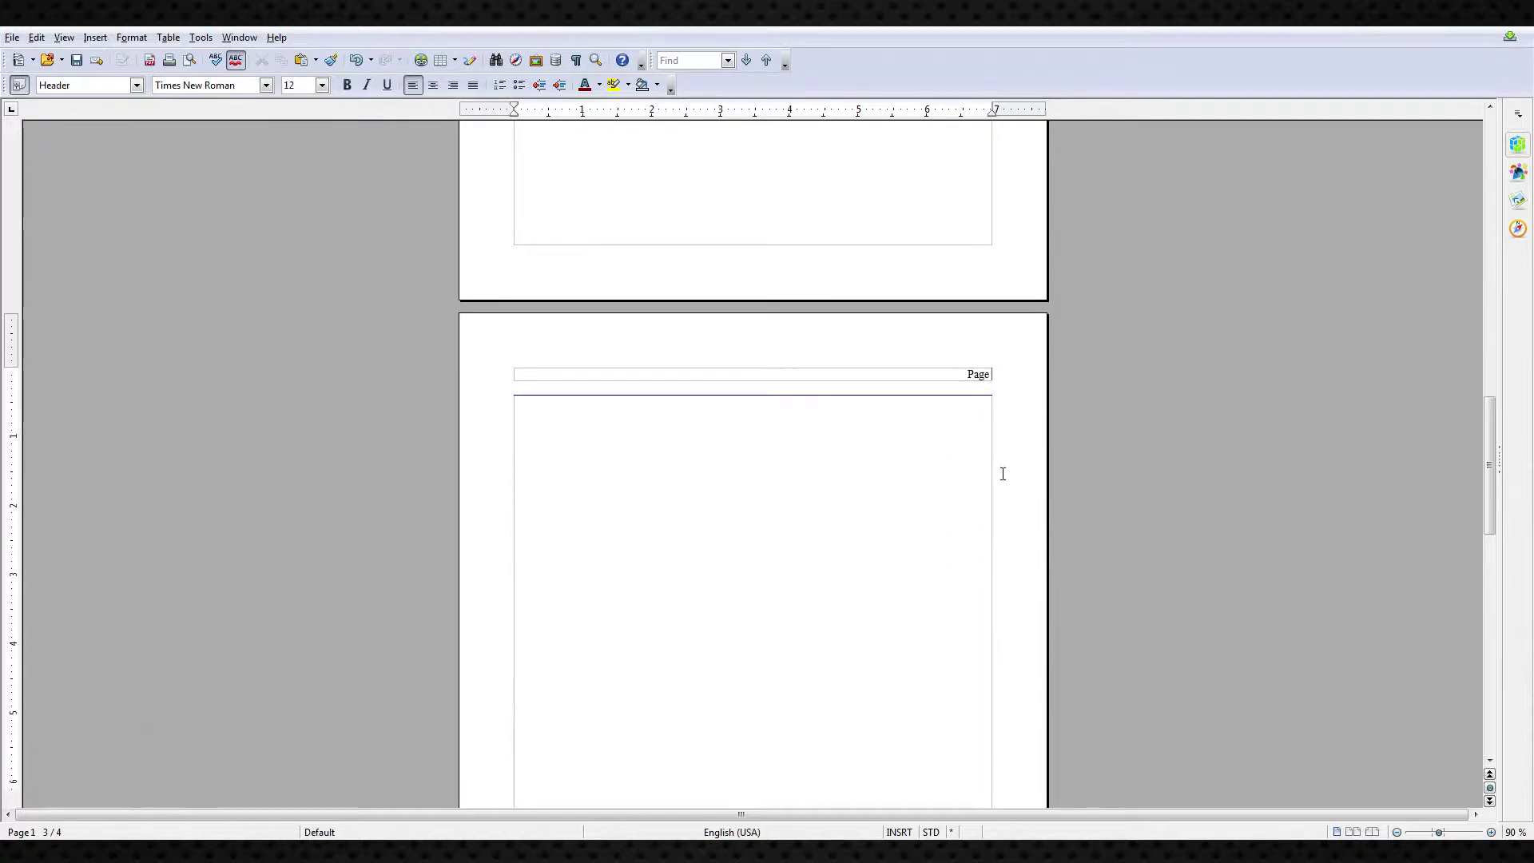
left_click(95, 37)
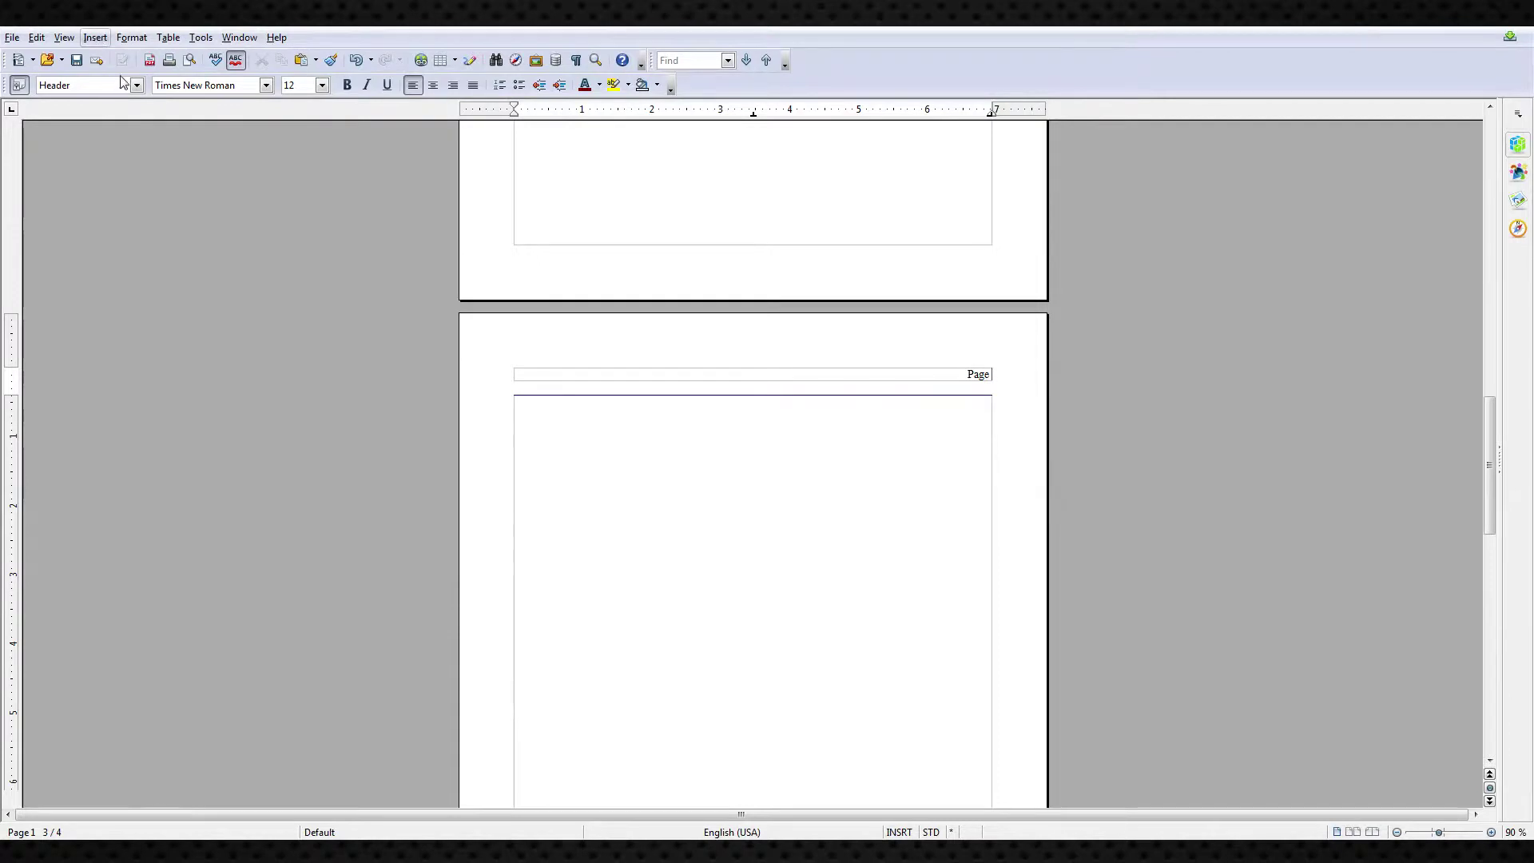
left_click(275, 117)
left_click(893, 426)
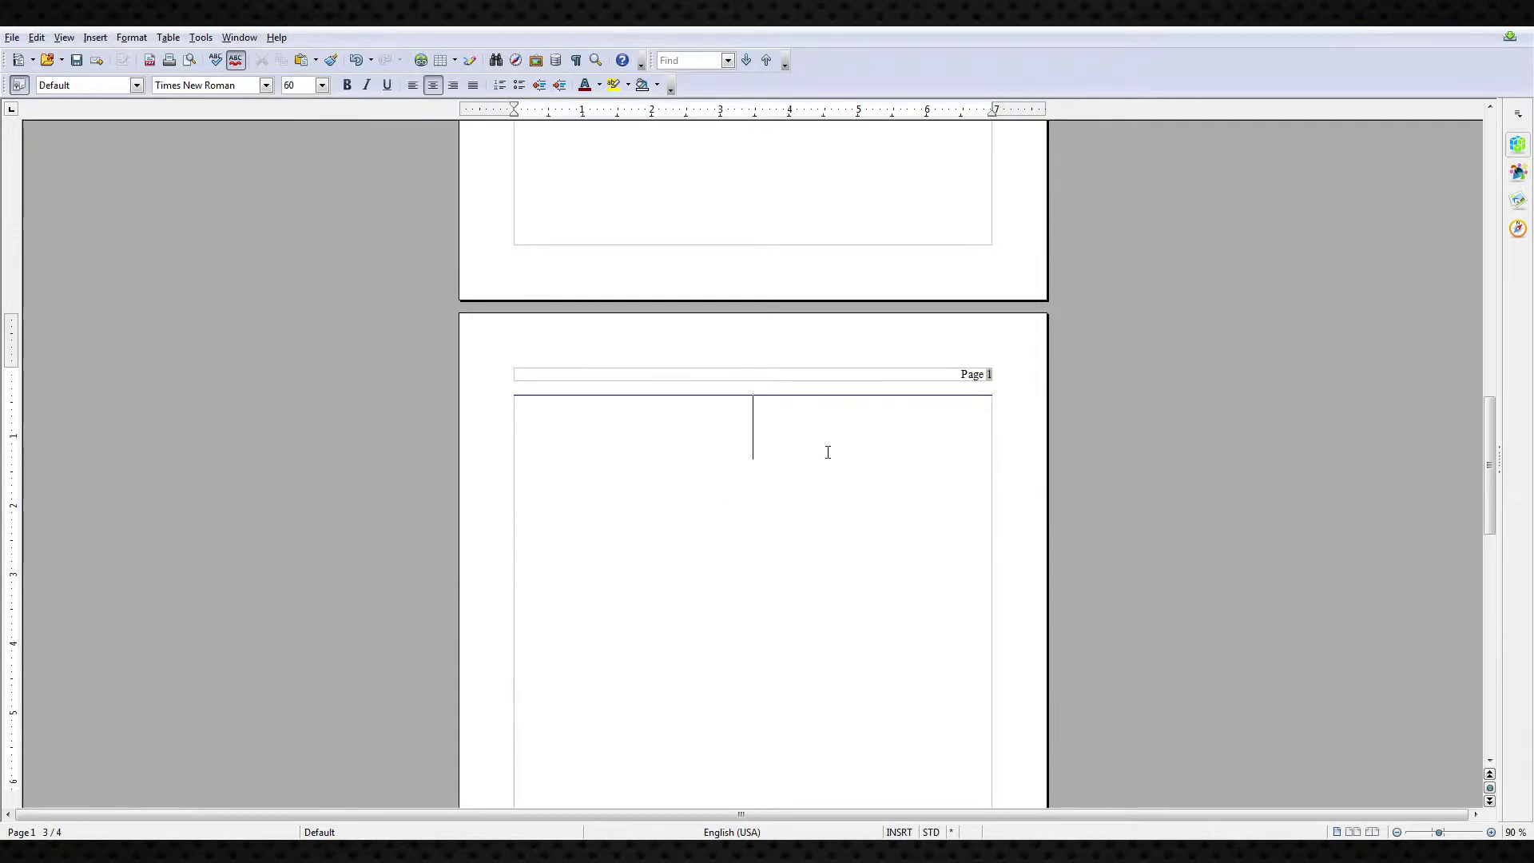
scroll(921, 482, "up", 10)
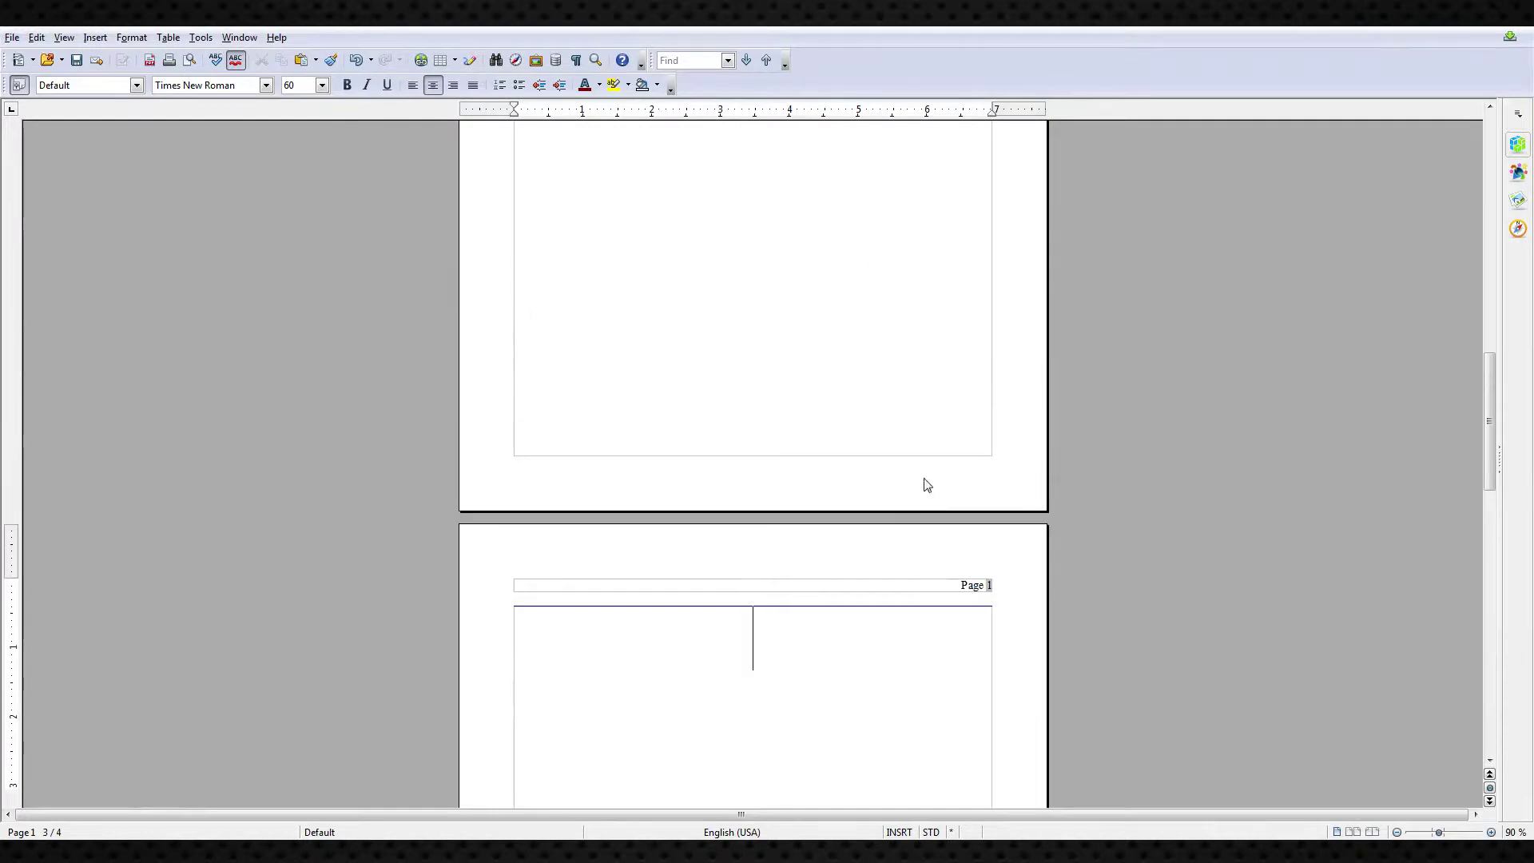
scroll(861, 515, "up", 8)
scroll(862, 519, "down", 1)
scroll(862, 520, "up", 4)
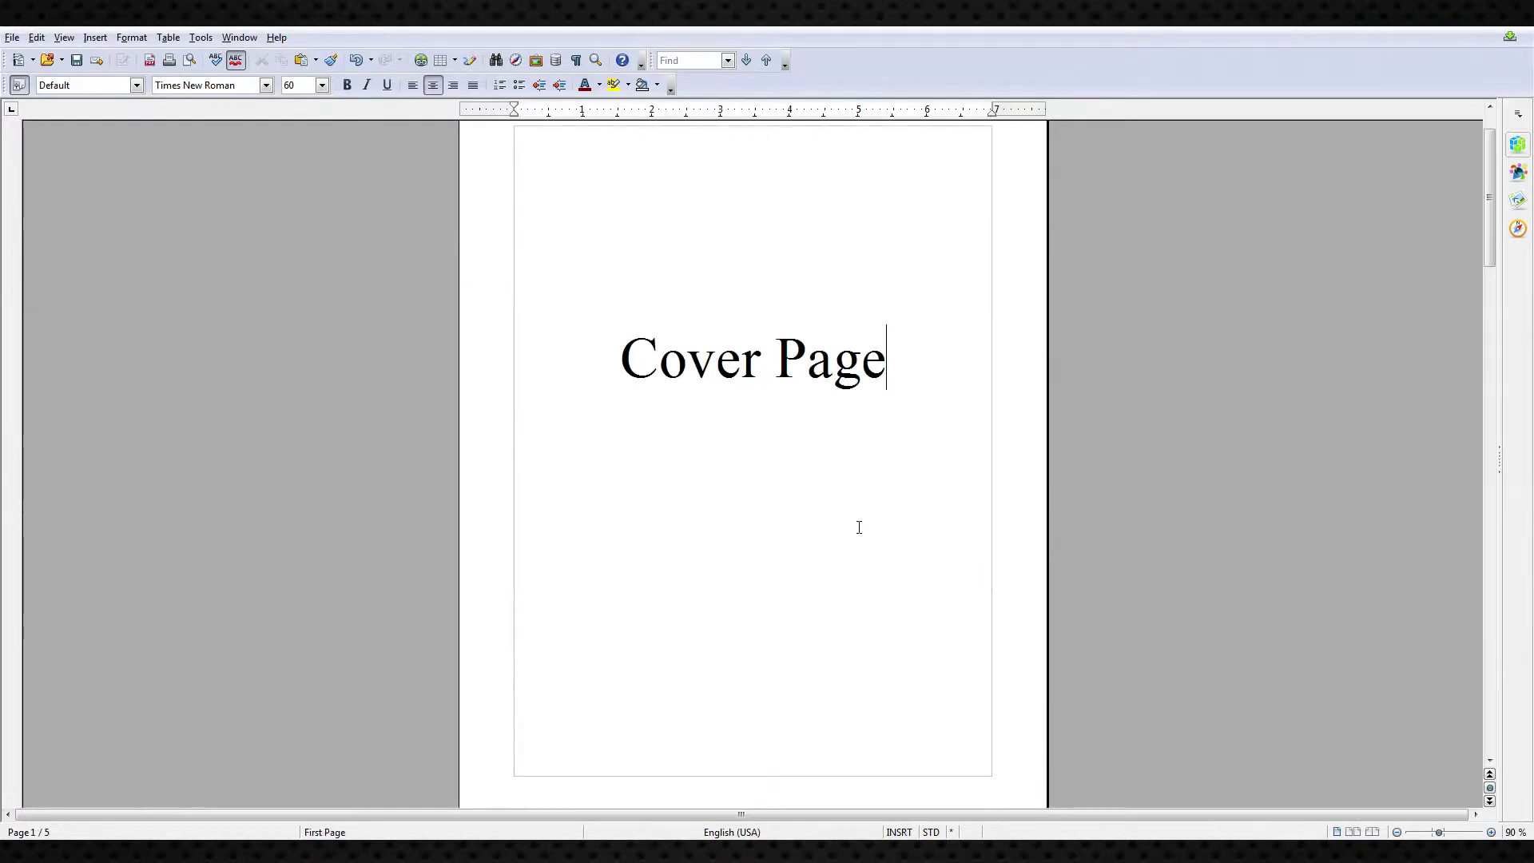
scroll(968, 393, "down", 2)
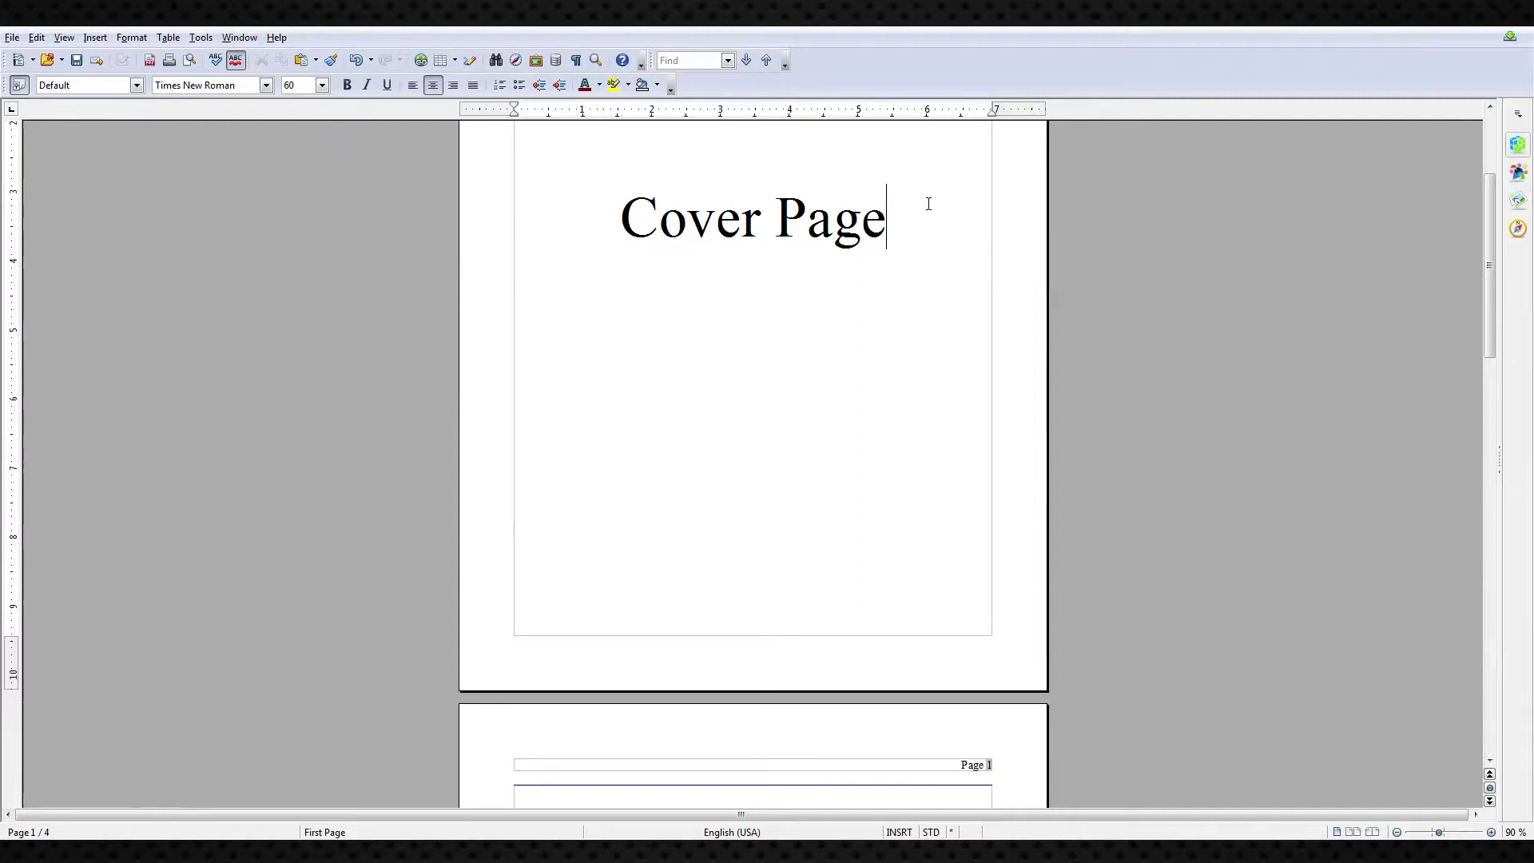
scroll(919, 212, "down", 3)
scroll(912, 215, "down", 3)
left_click(712, 386)
left_click(688, 298)
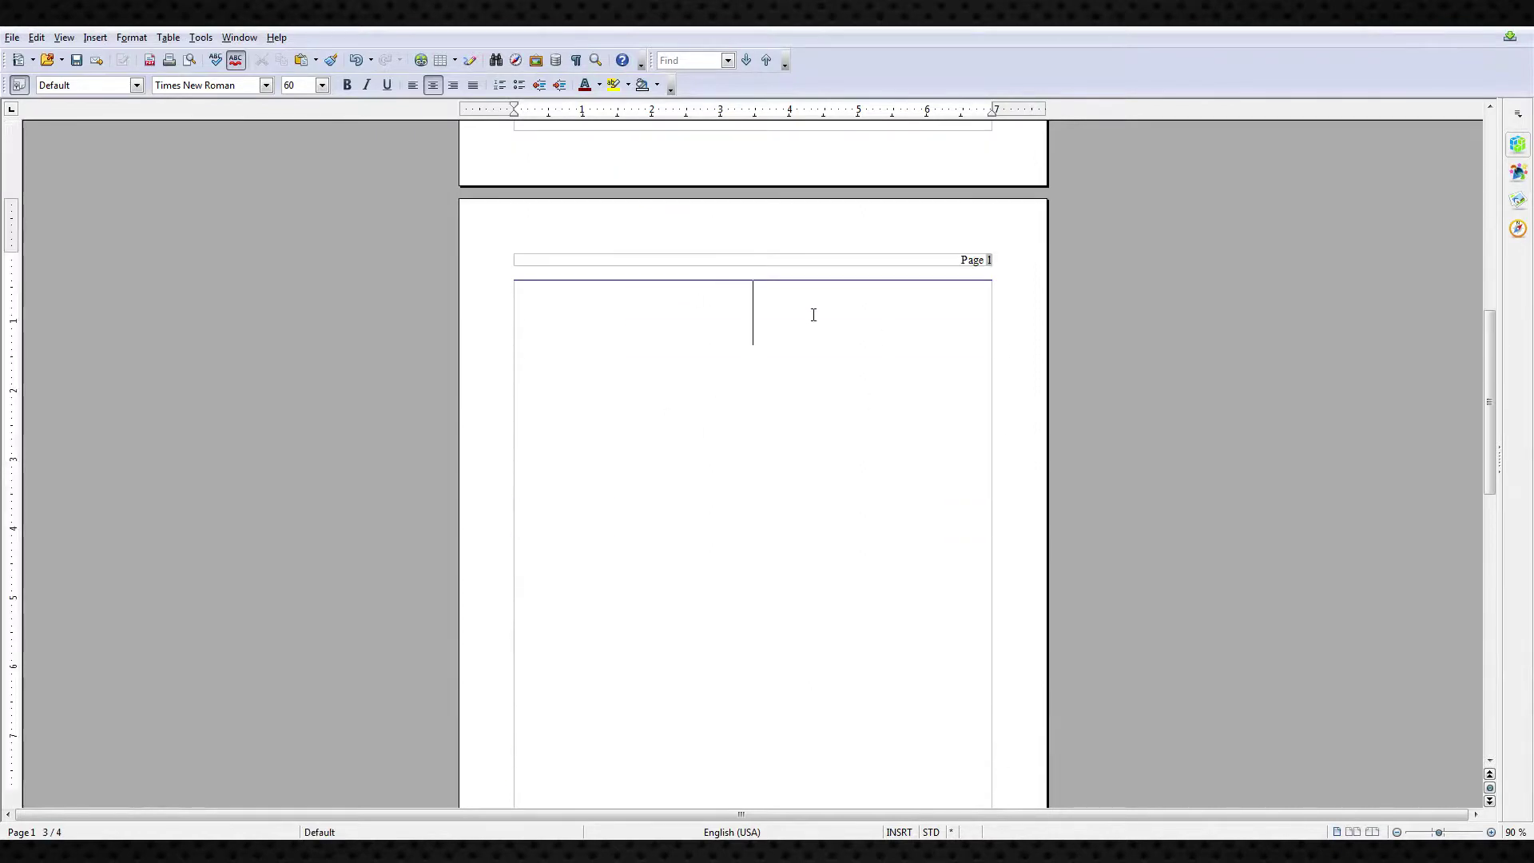
scroll(982, 336, "up", 1)
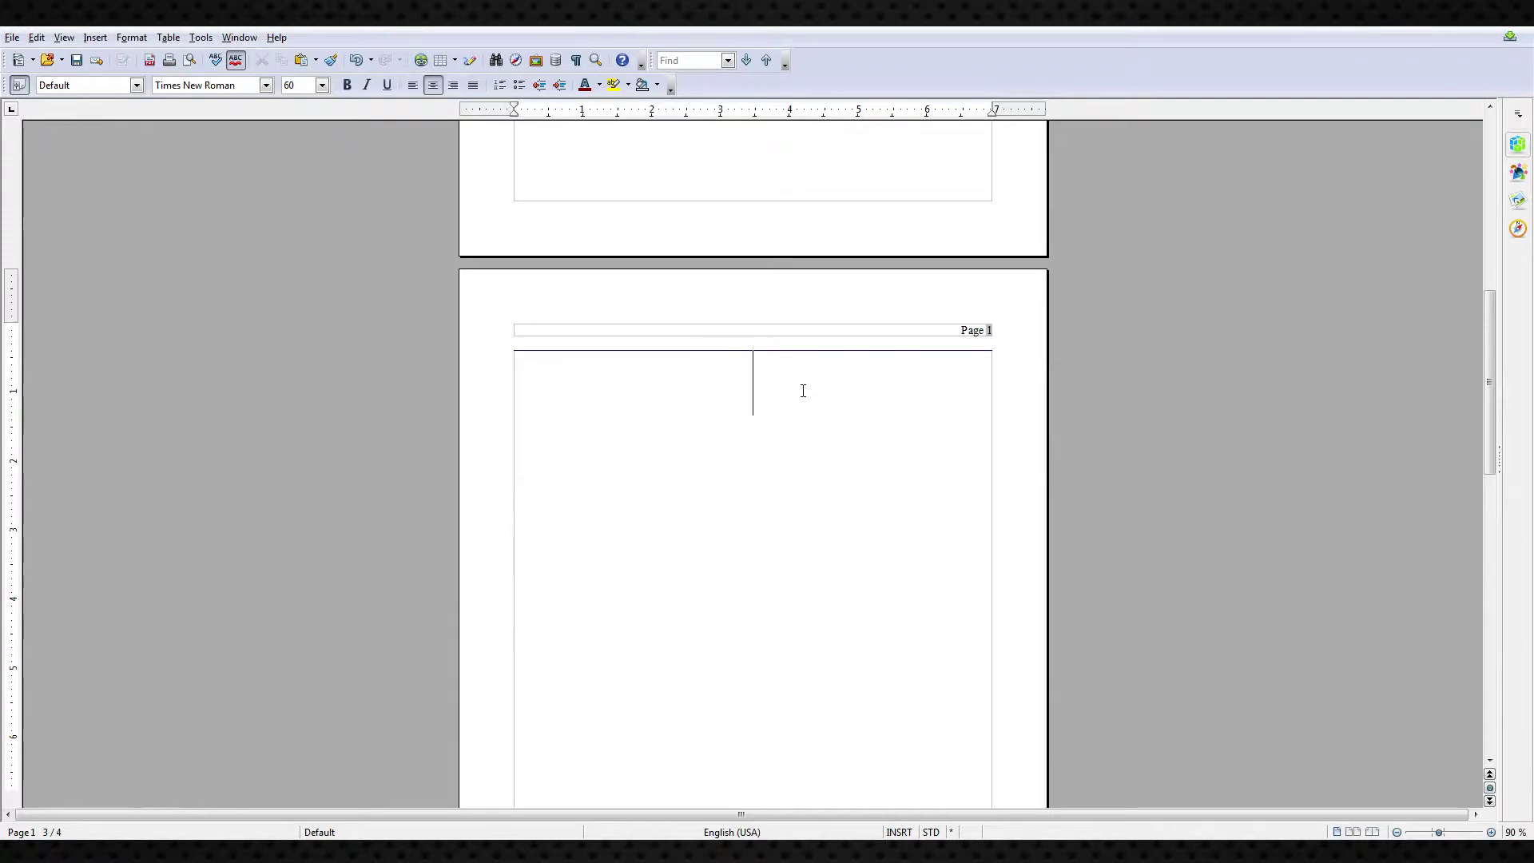
scroll(886, 416, "up", 8)
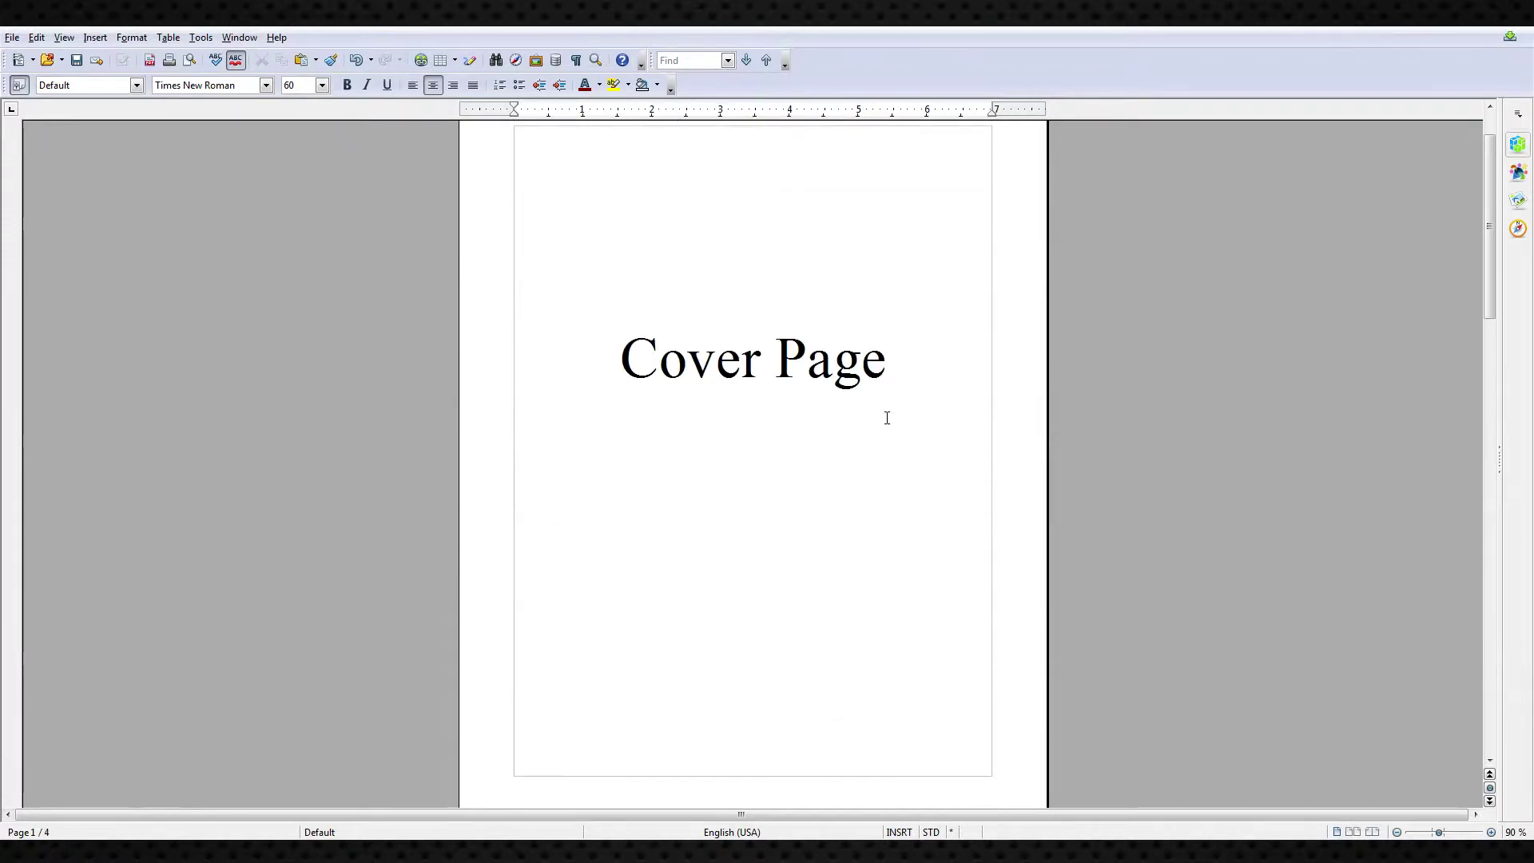
scroll(926, 463, "down", 6)
scroll(949, 476, "down", 2)
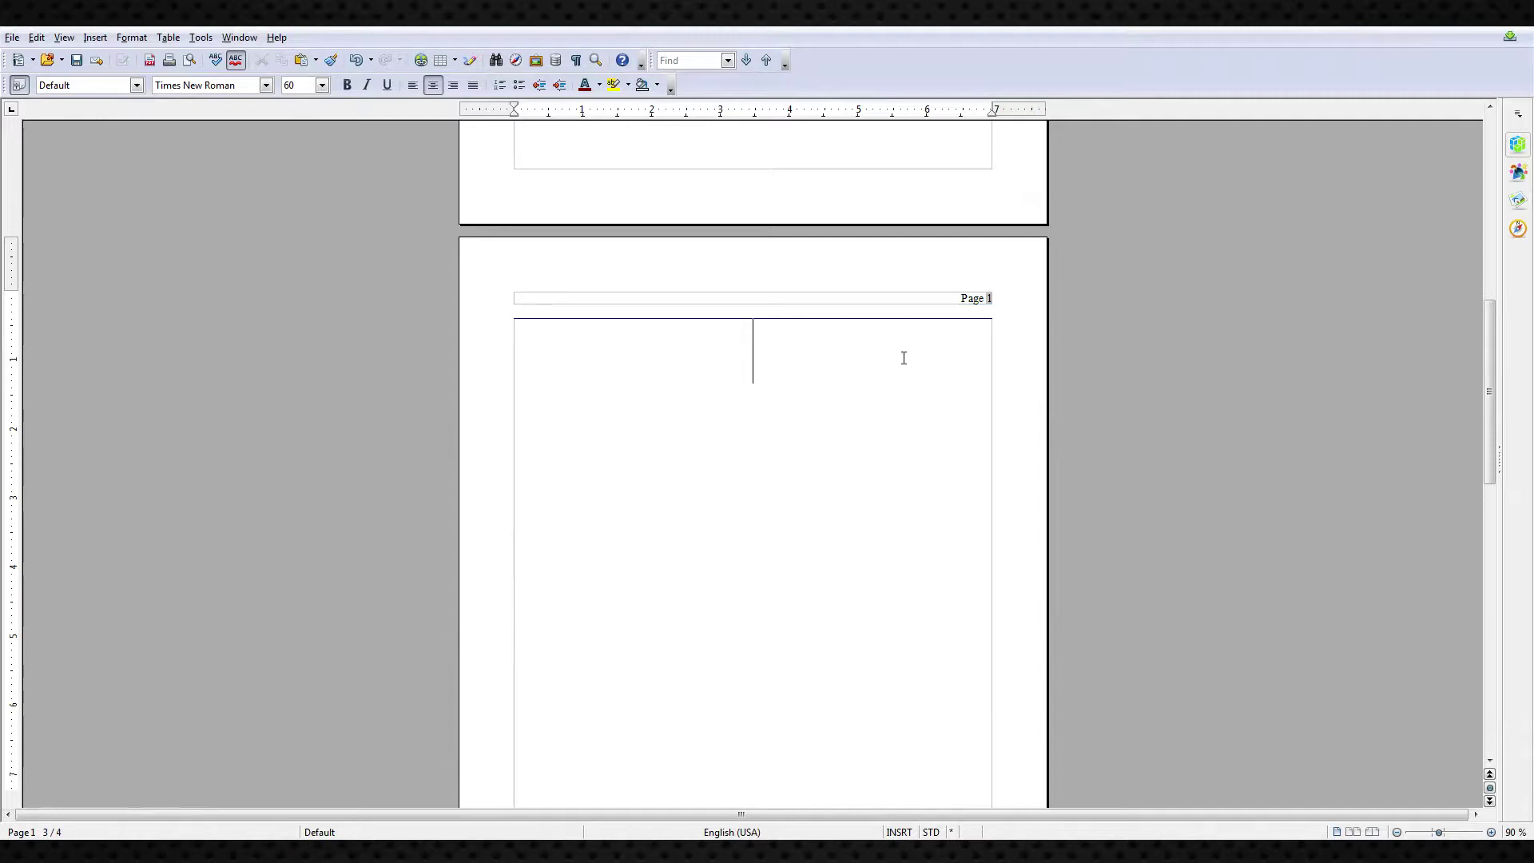
left_click(999, 301)
key("shift+Left")
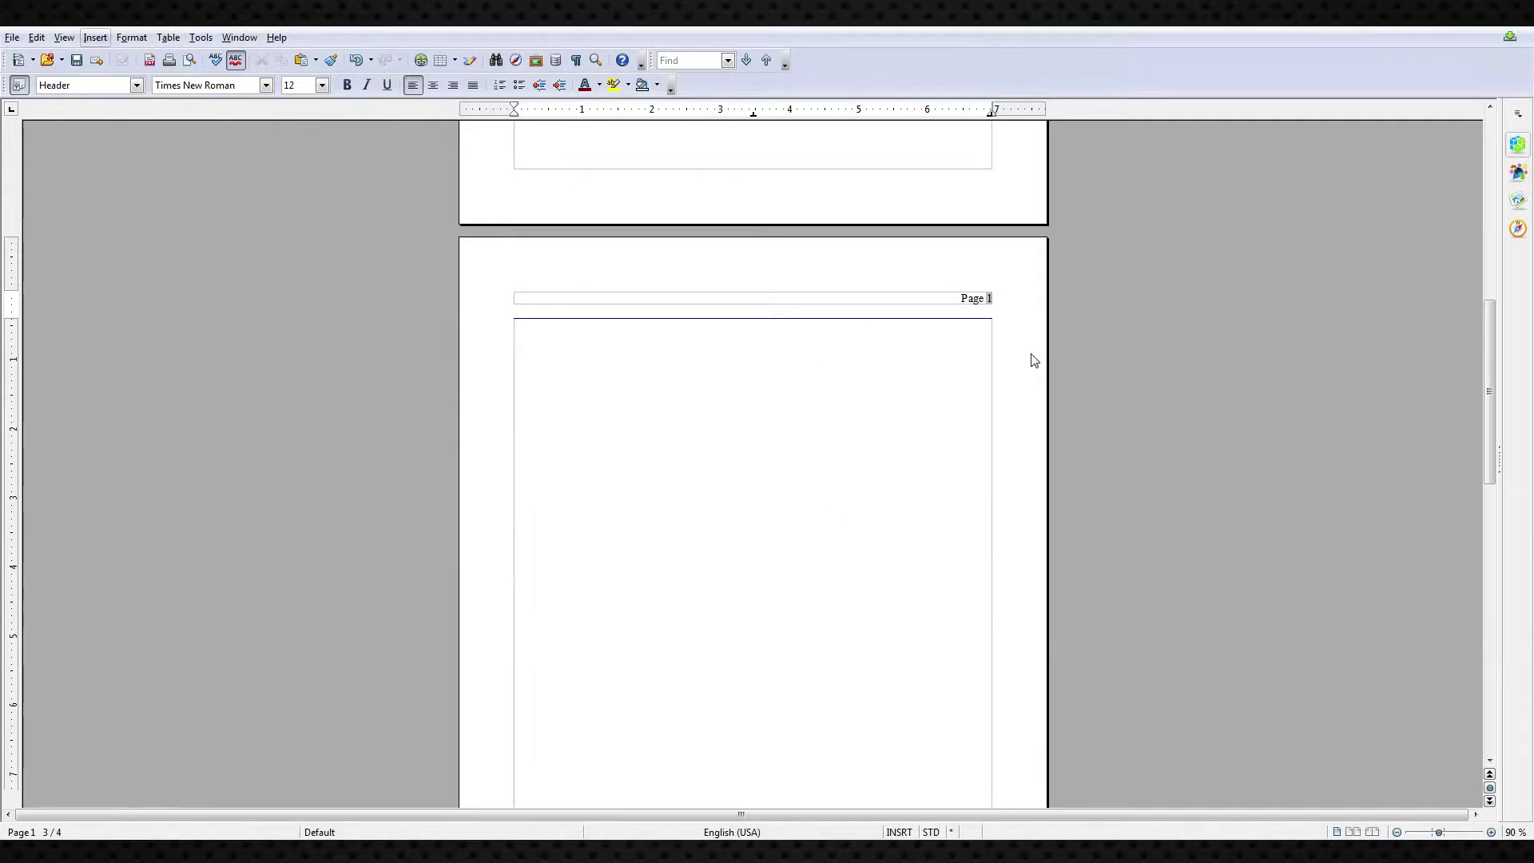
left_click(890, 358)
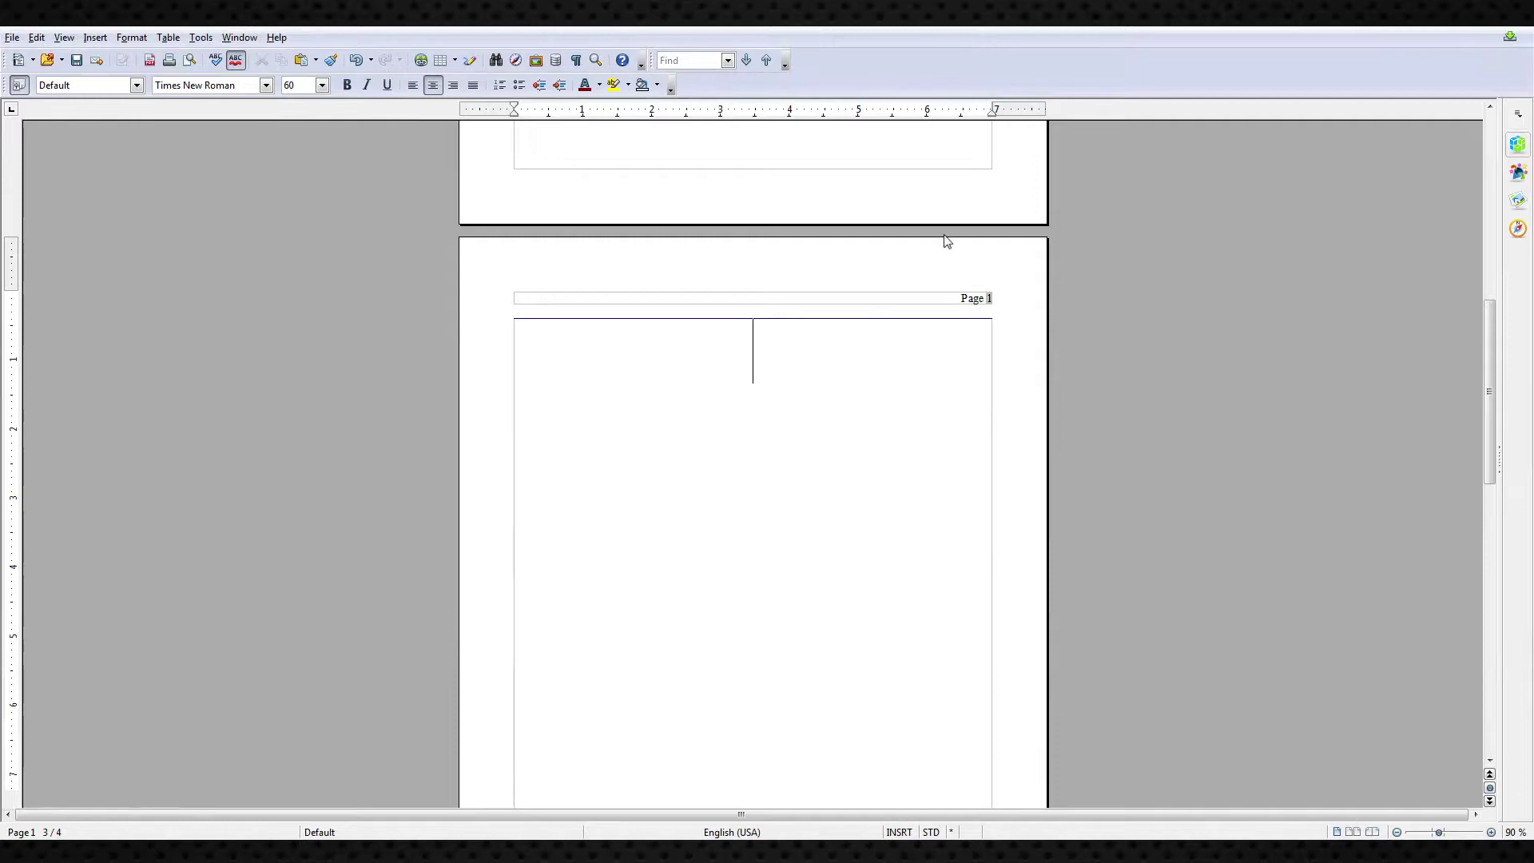
scroll(945, 240, "down", 4)
scroll(962, 263, "up", 3)
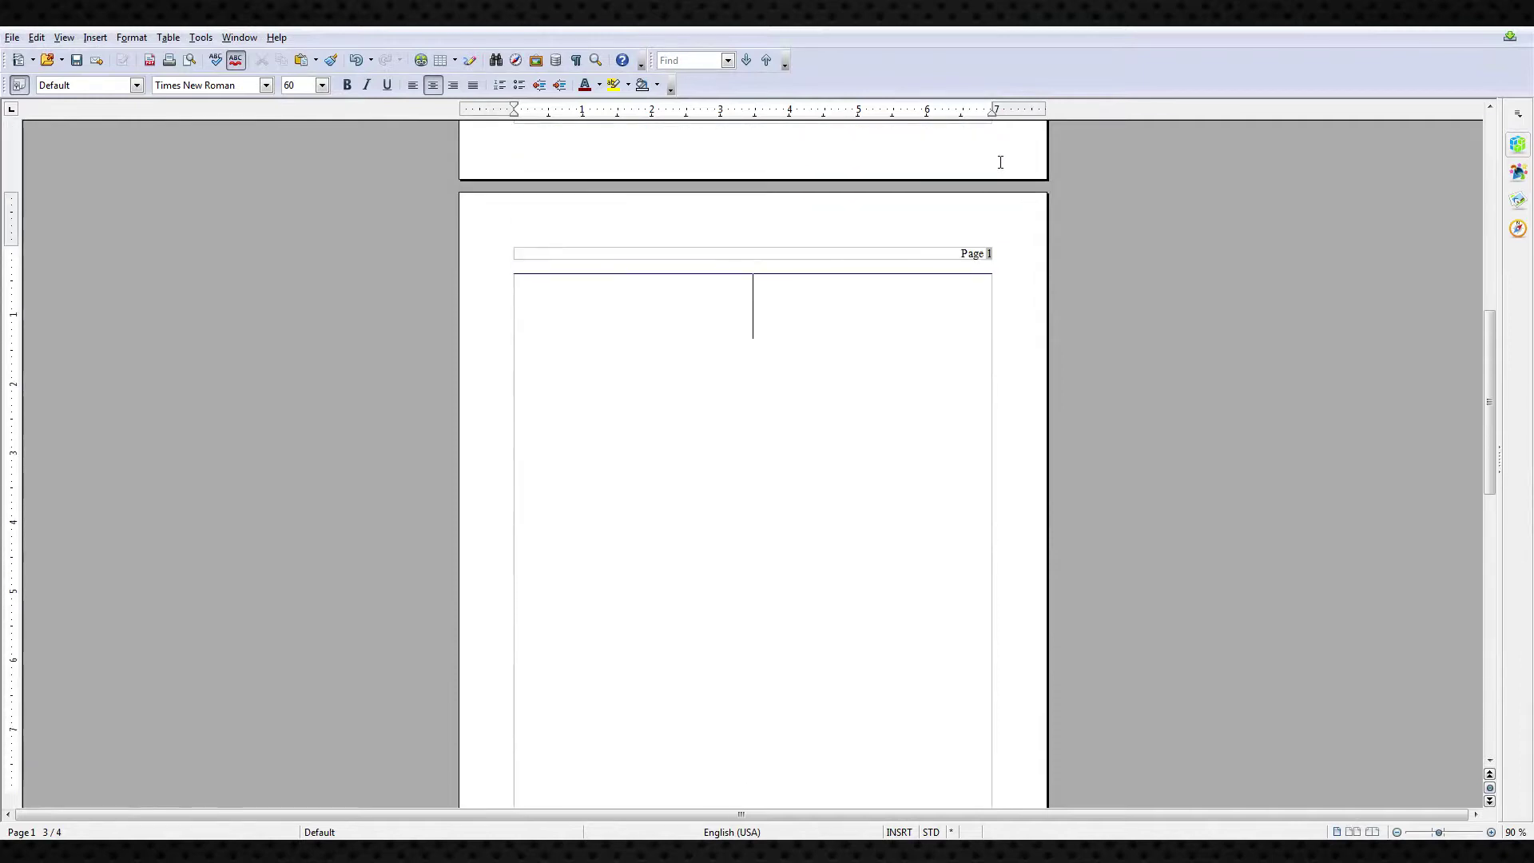
left_click(996, 254)
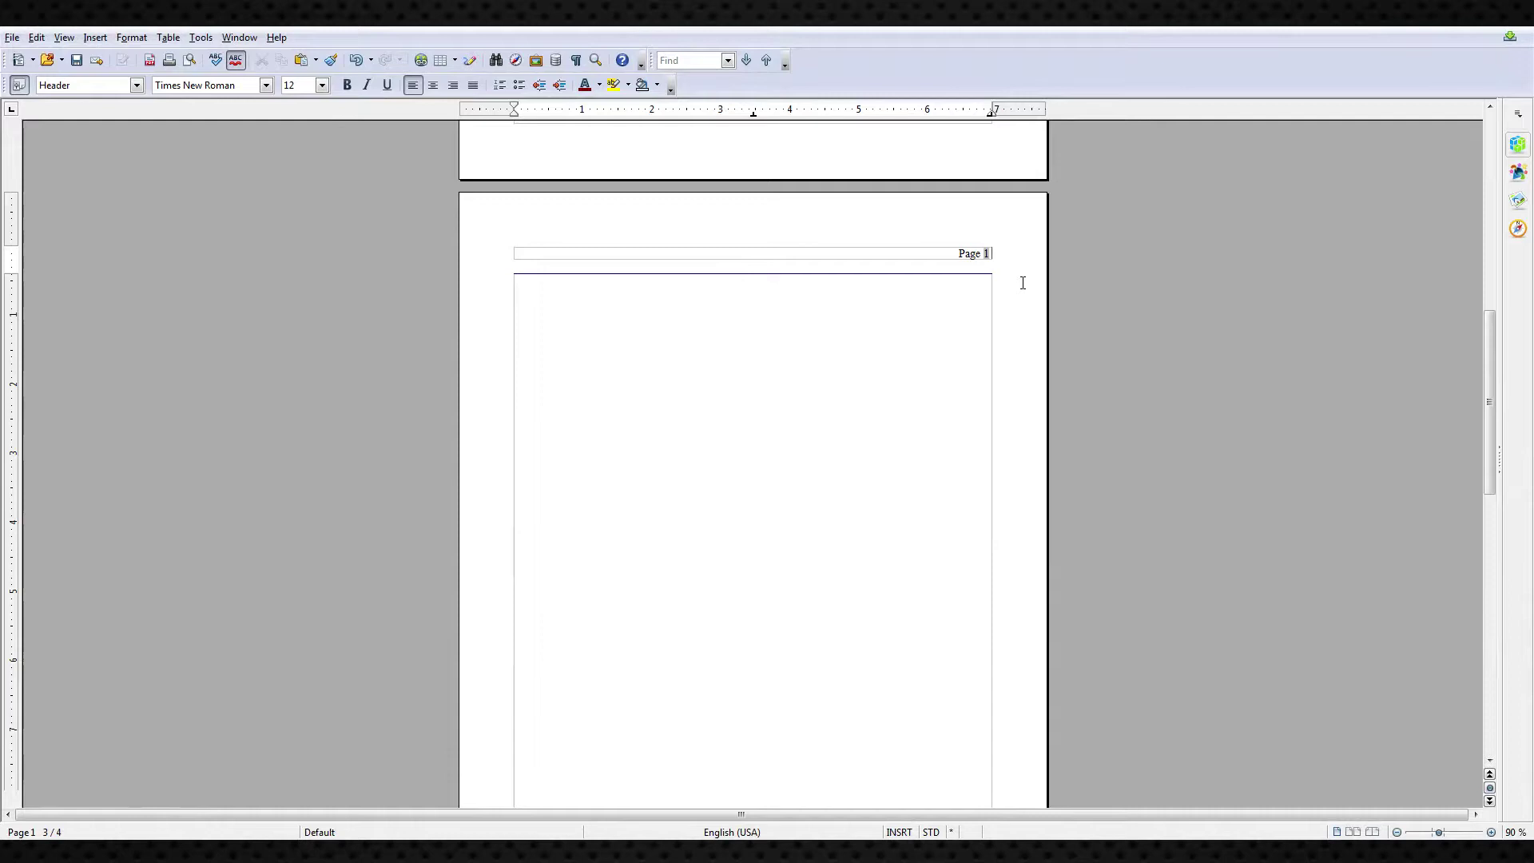
scroll(976, 250, "up", 3)
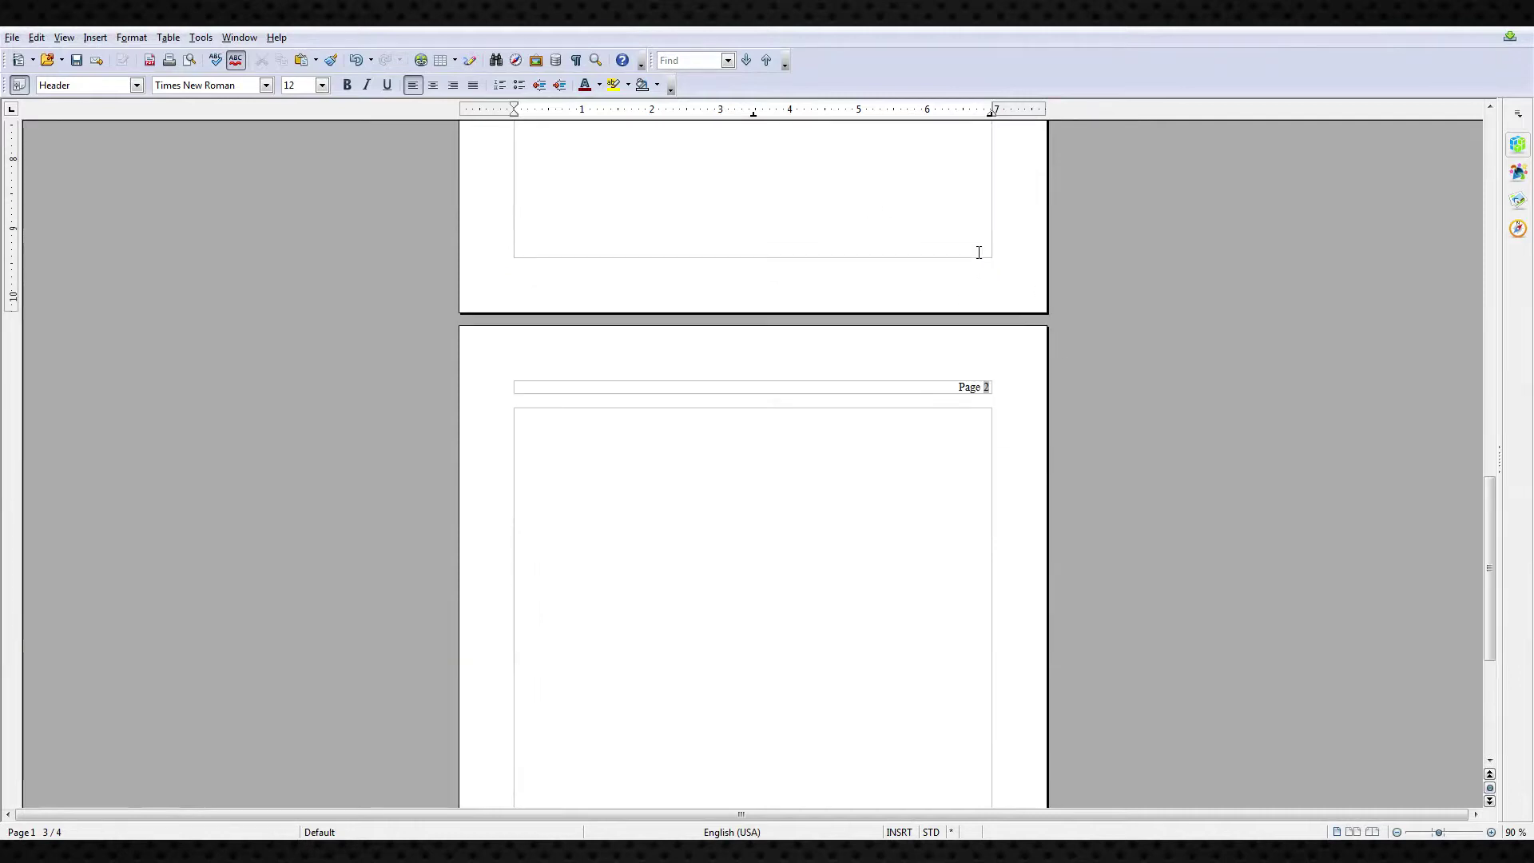
scroll(975, 254, "down", 20)
scroll(993, 267, "up", 1)
scroll(987, 266, "up", 13)
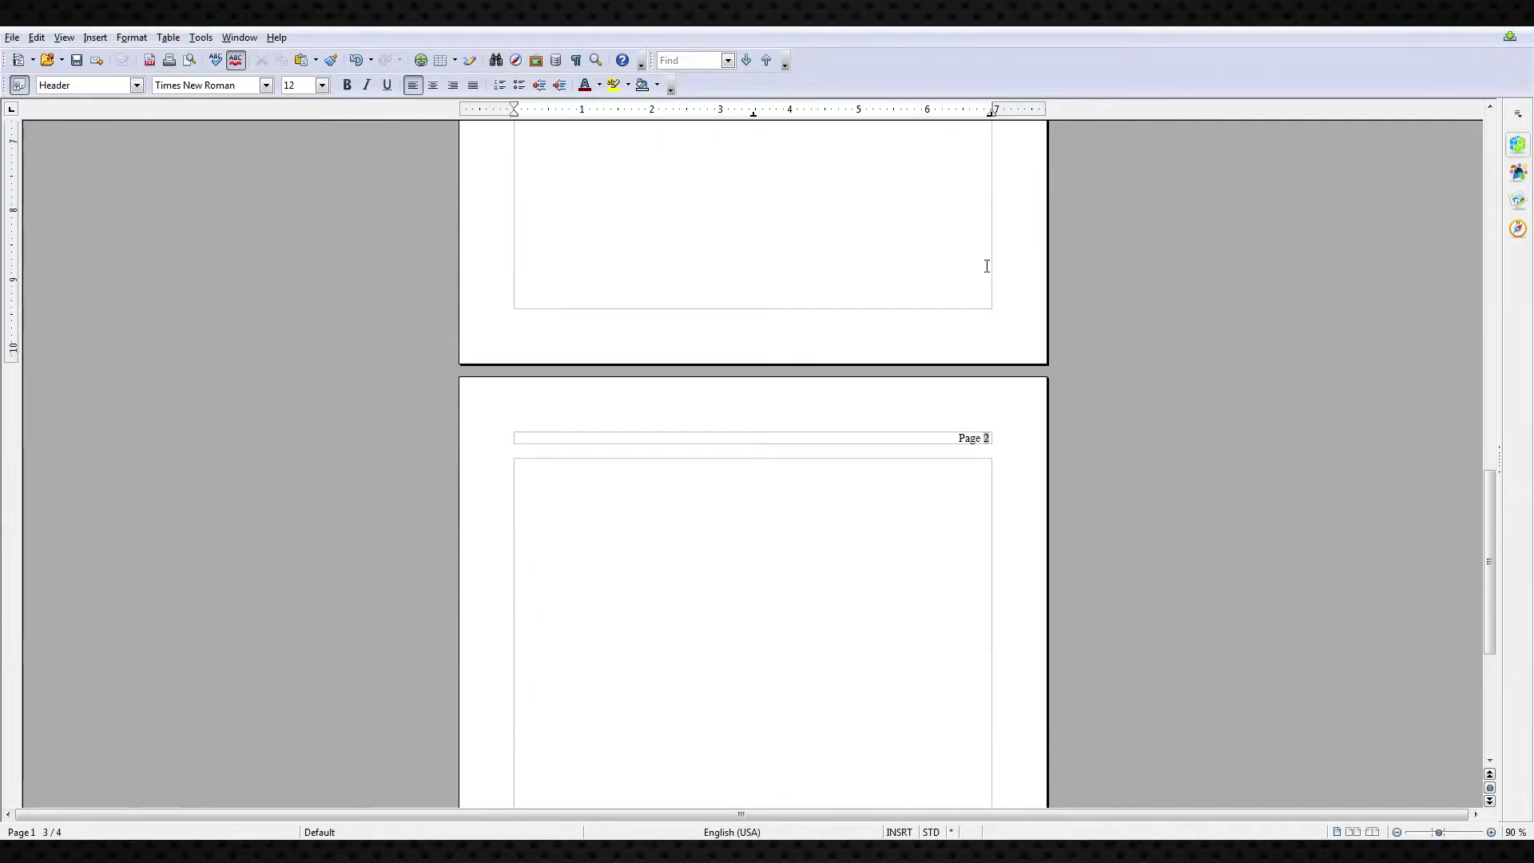
scroll(949, 301, "down", 10)
scroll(971, 267, "up", 10)
scroll(914, 732, "down", 5)
left_click(914, 732)
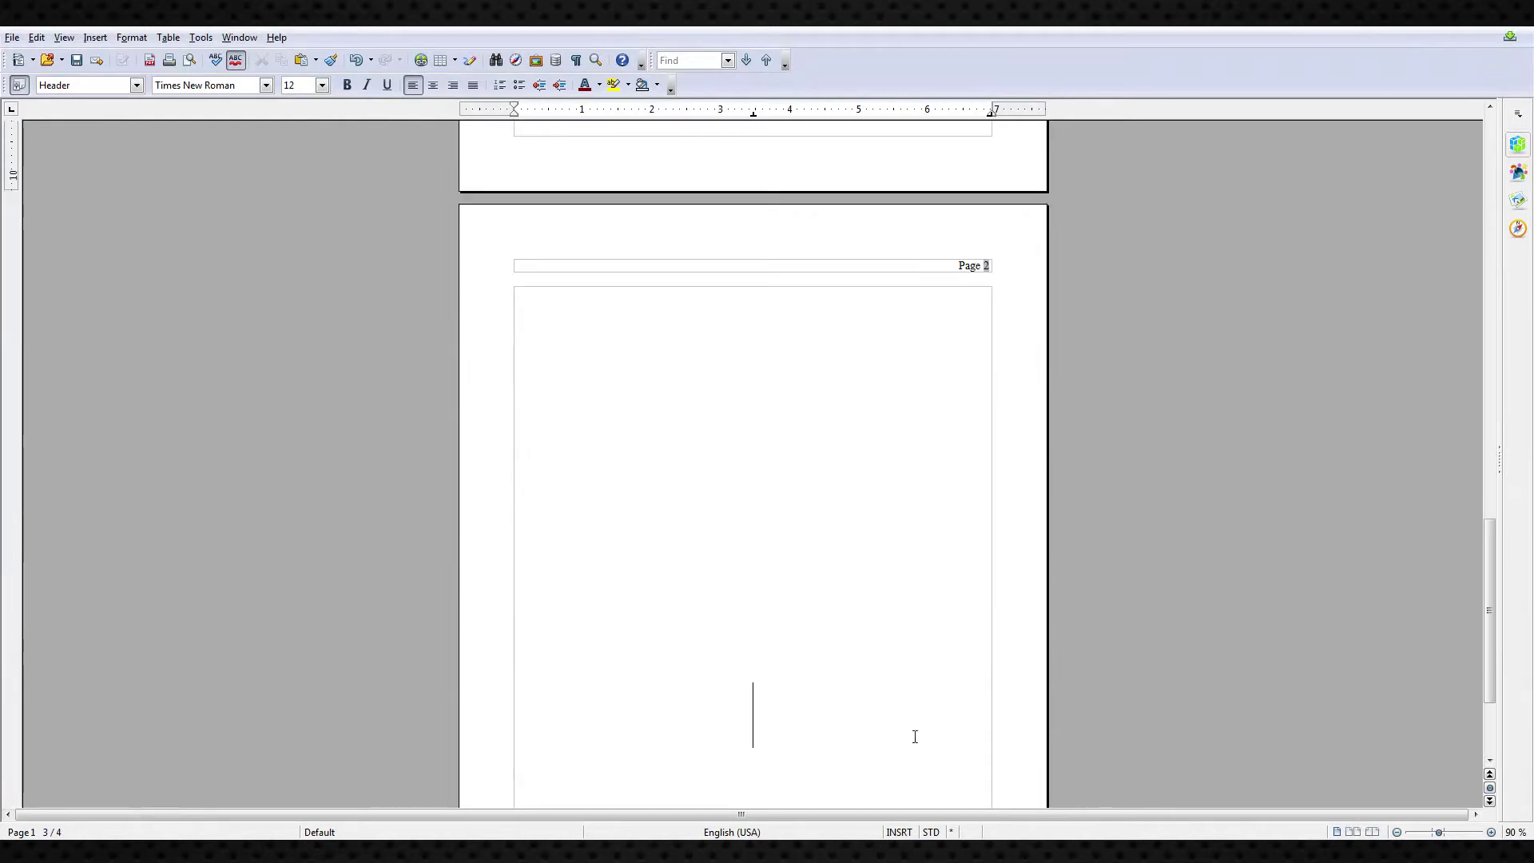
Step: Add a new page after the Page 2 page, giving a page headed 'Page 3'
scroll(914, 726, "down", 2)
key("Return")
key("Return")
scroll(916, 721, "down", 1)
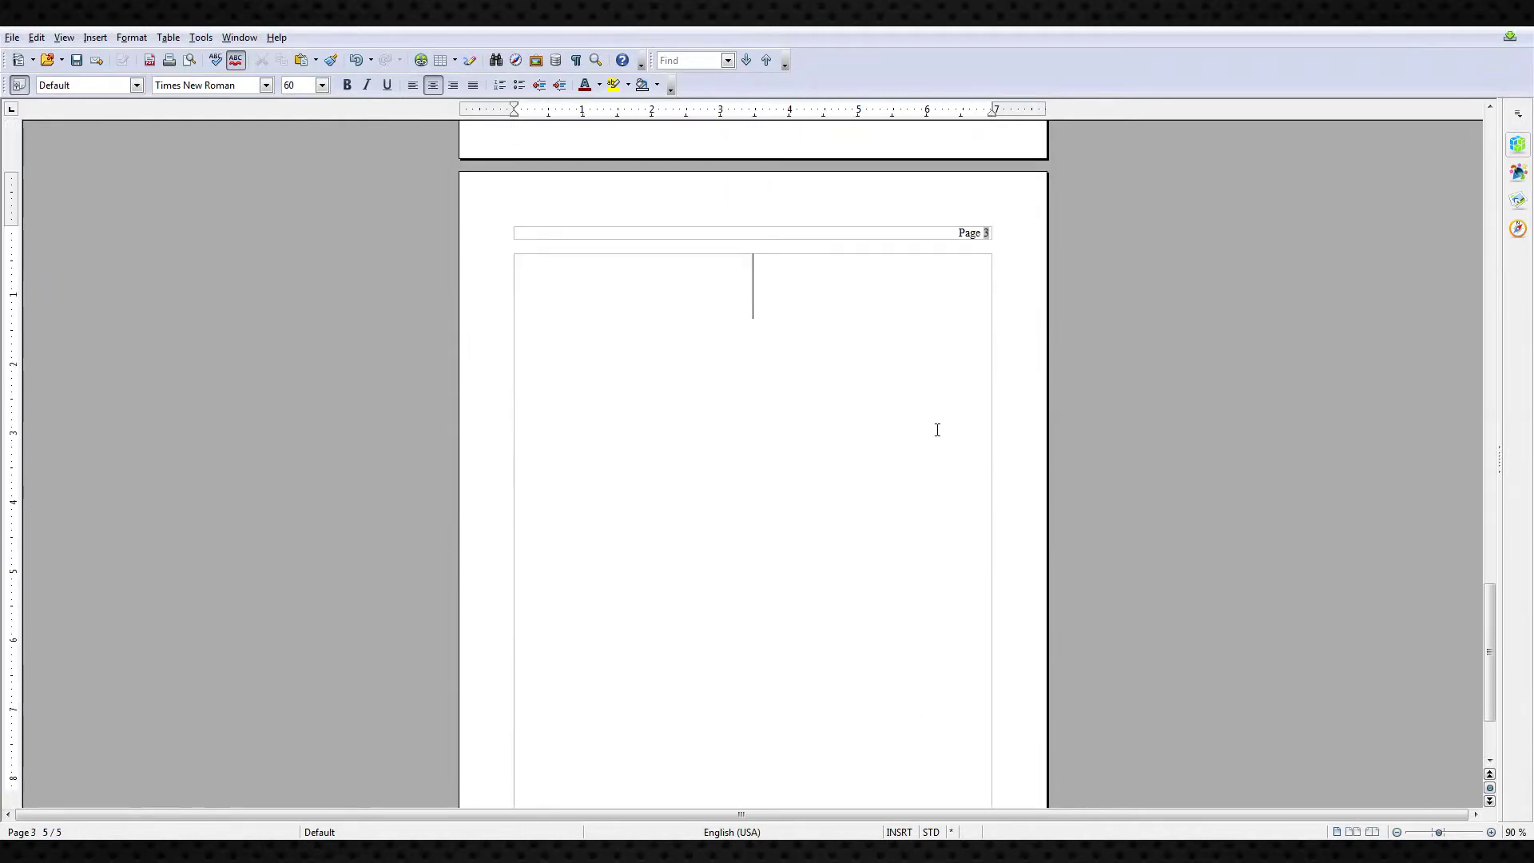
left_click(1005, 225)
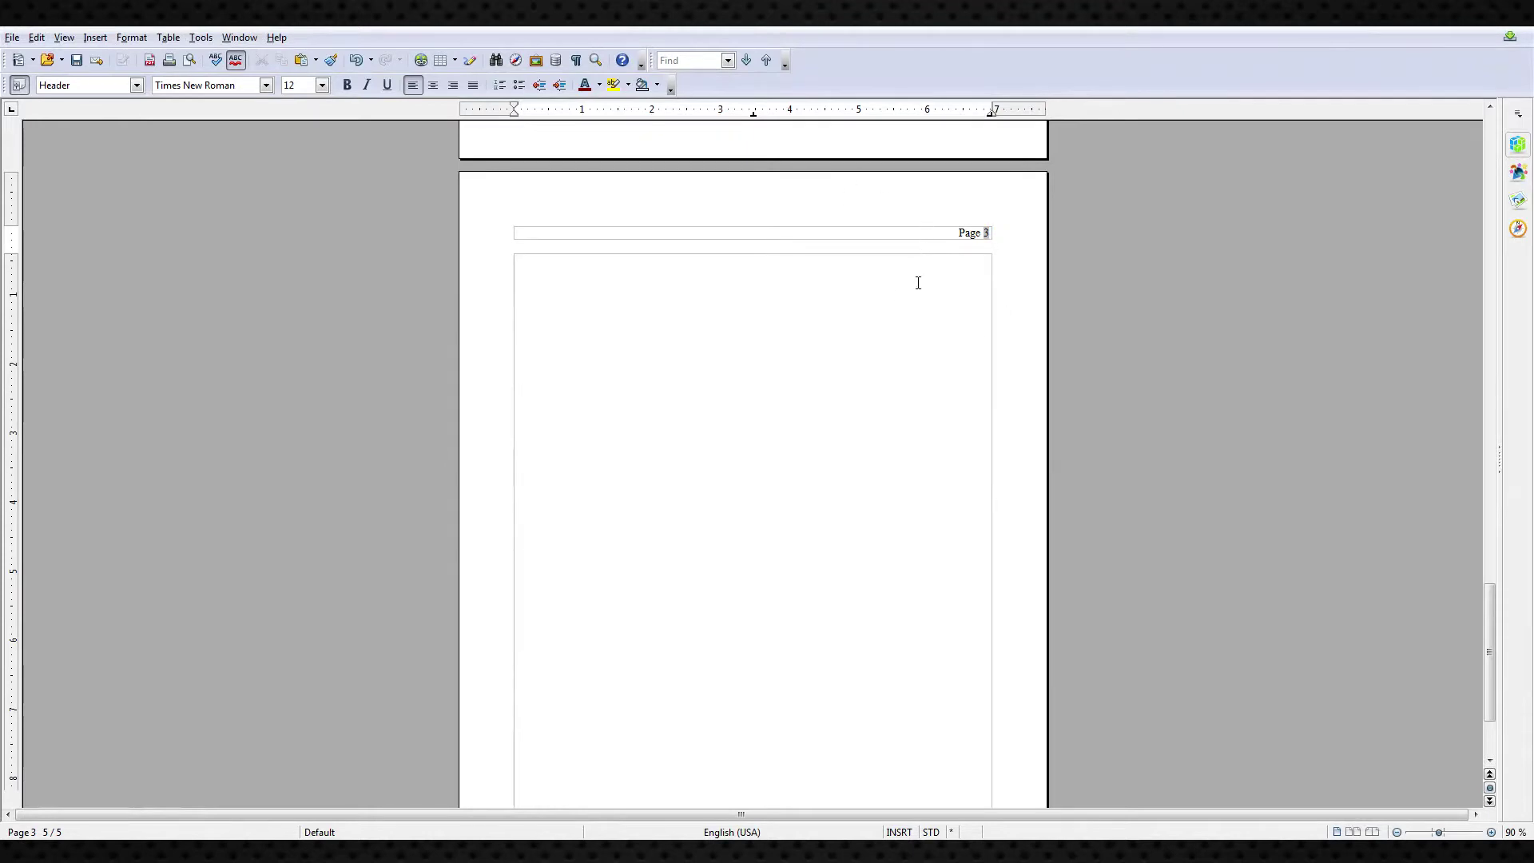
scroll(918, 283, "up", 4)
left_click(918, 370)
scroll(903, 296, "down", 2)
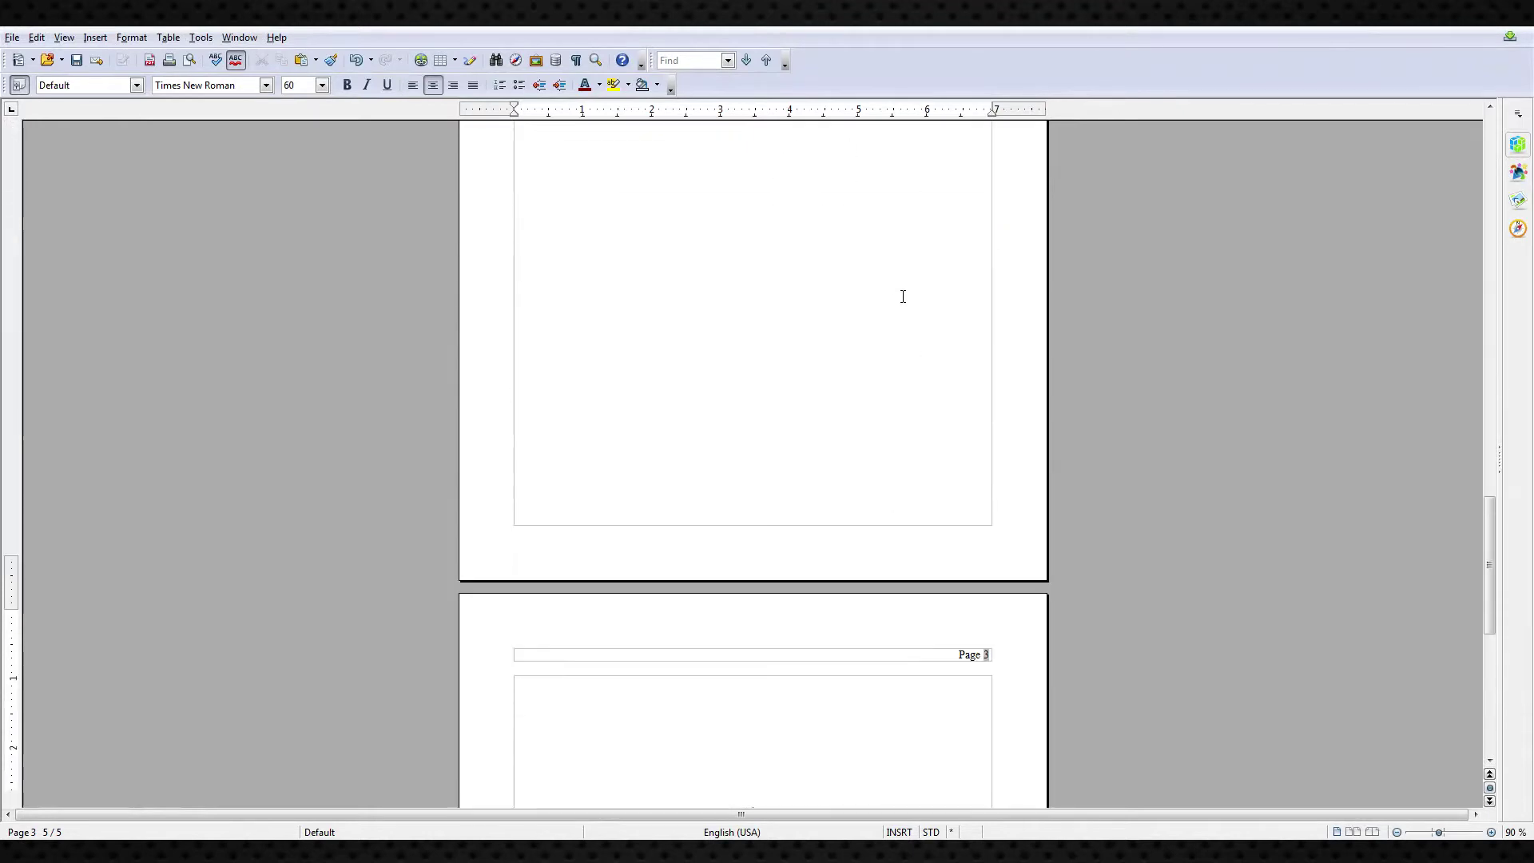
scroll(902, 296, "up", 20)
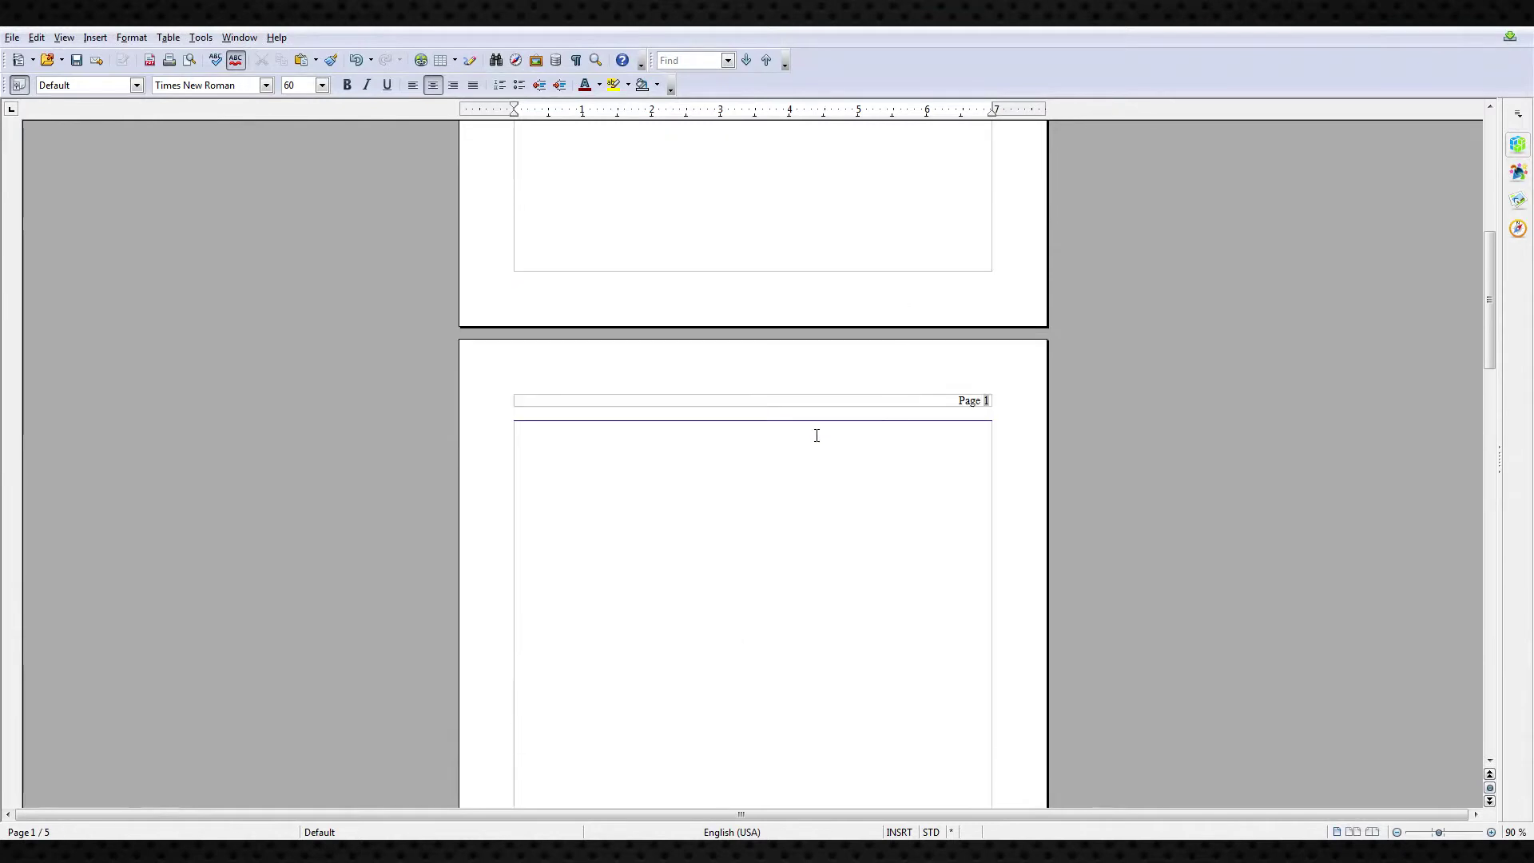
scroll(816, 435, "down", 20)
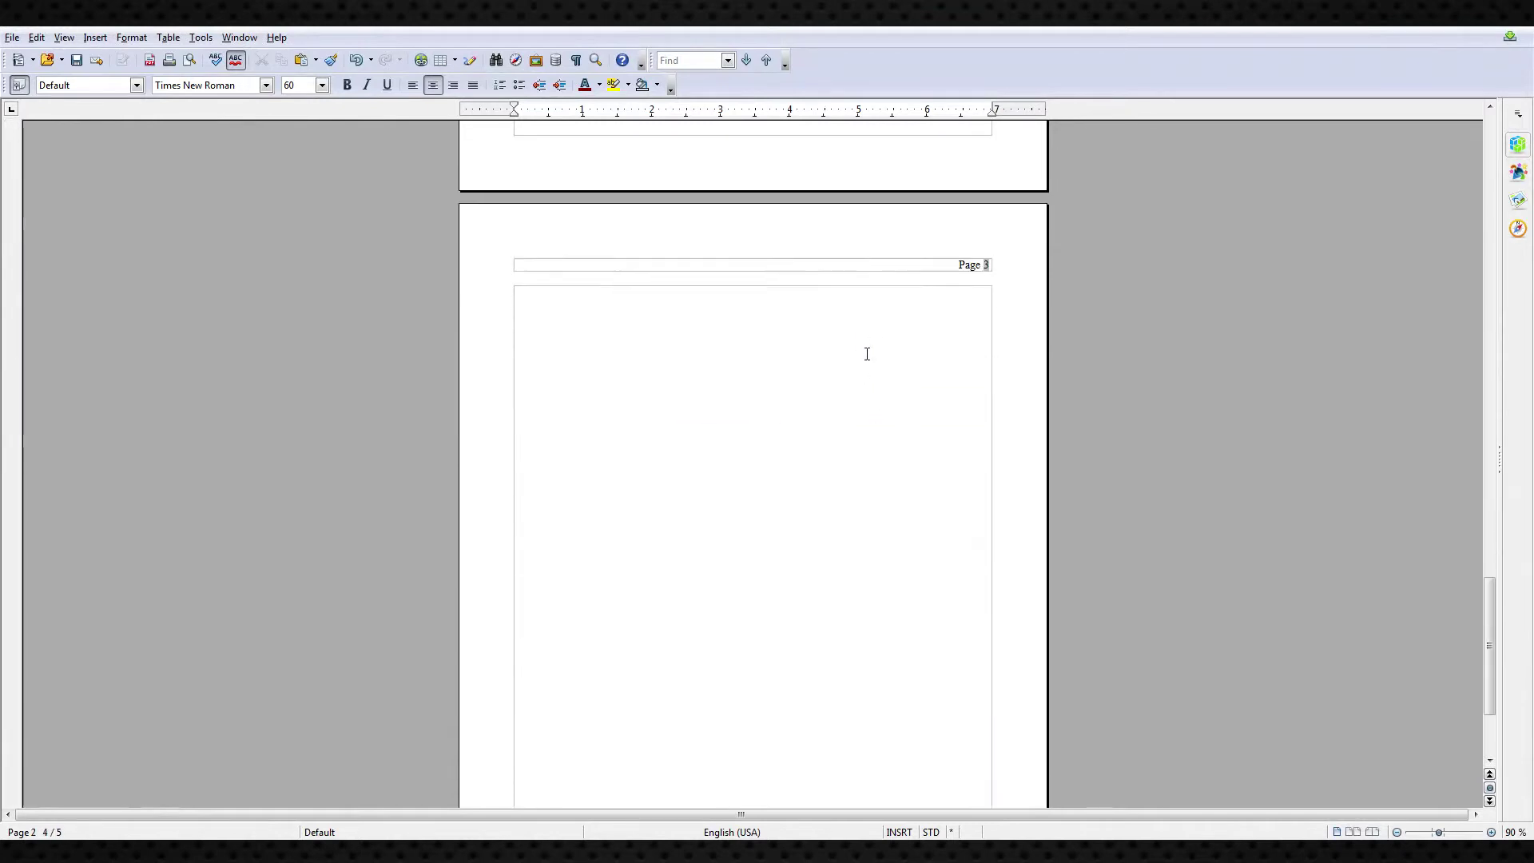
scroll(867, 354, "down", 3)
Step: Place the cursor in the last page's body and bring its 'Page 3' header into view
left_click(822, 743)
scroll(965, 534, "up", 4)
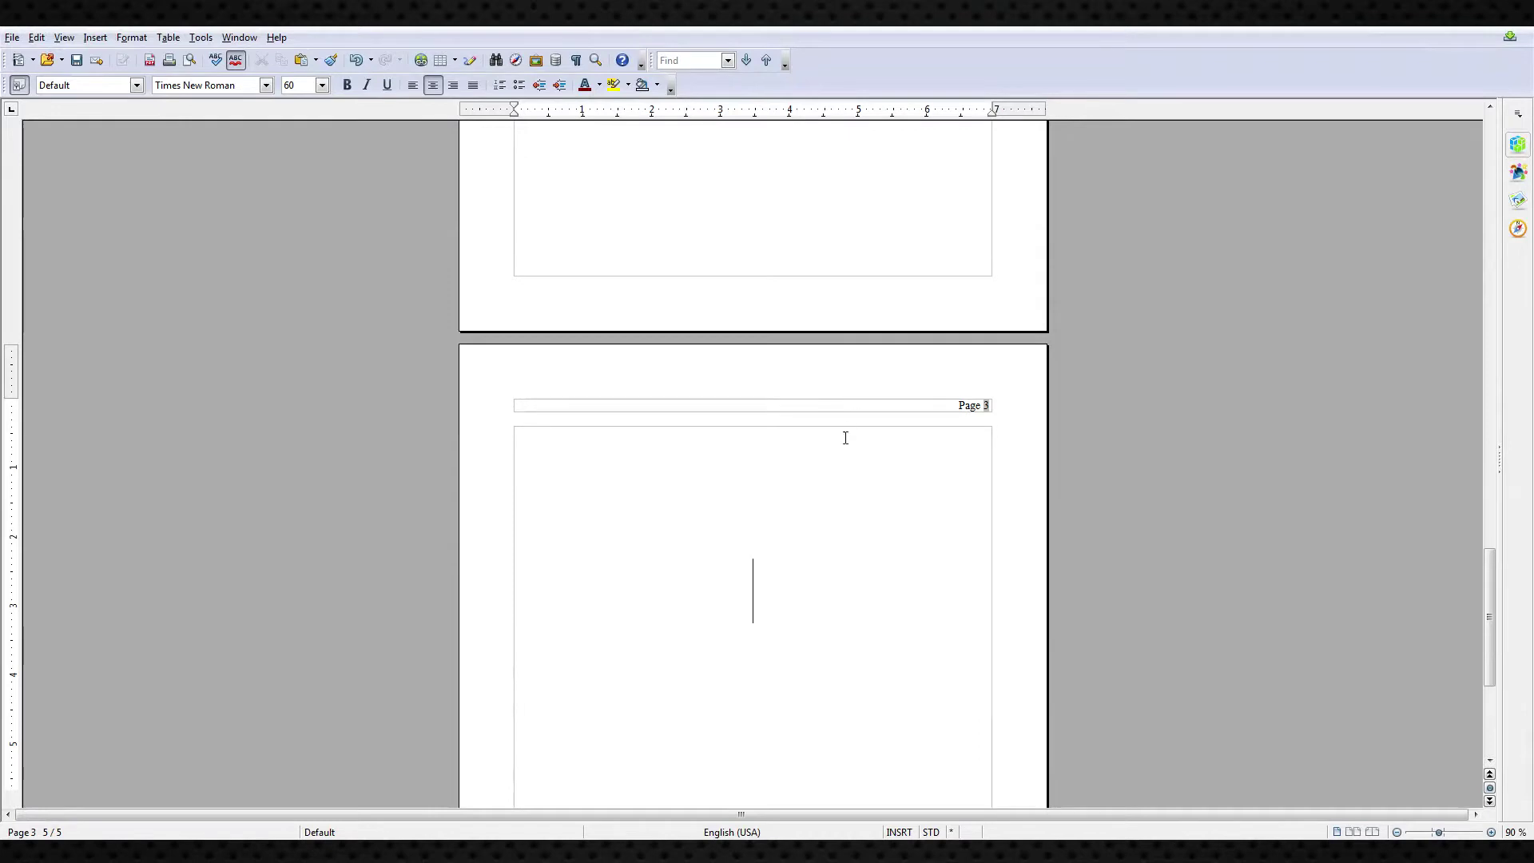
scroll(845, 434, "down", 5)
scroll(844, 430, "up", 3)
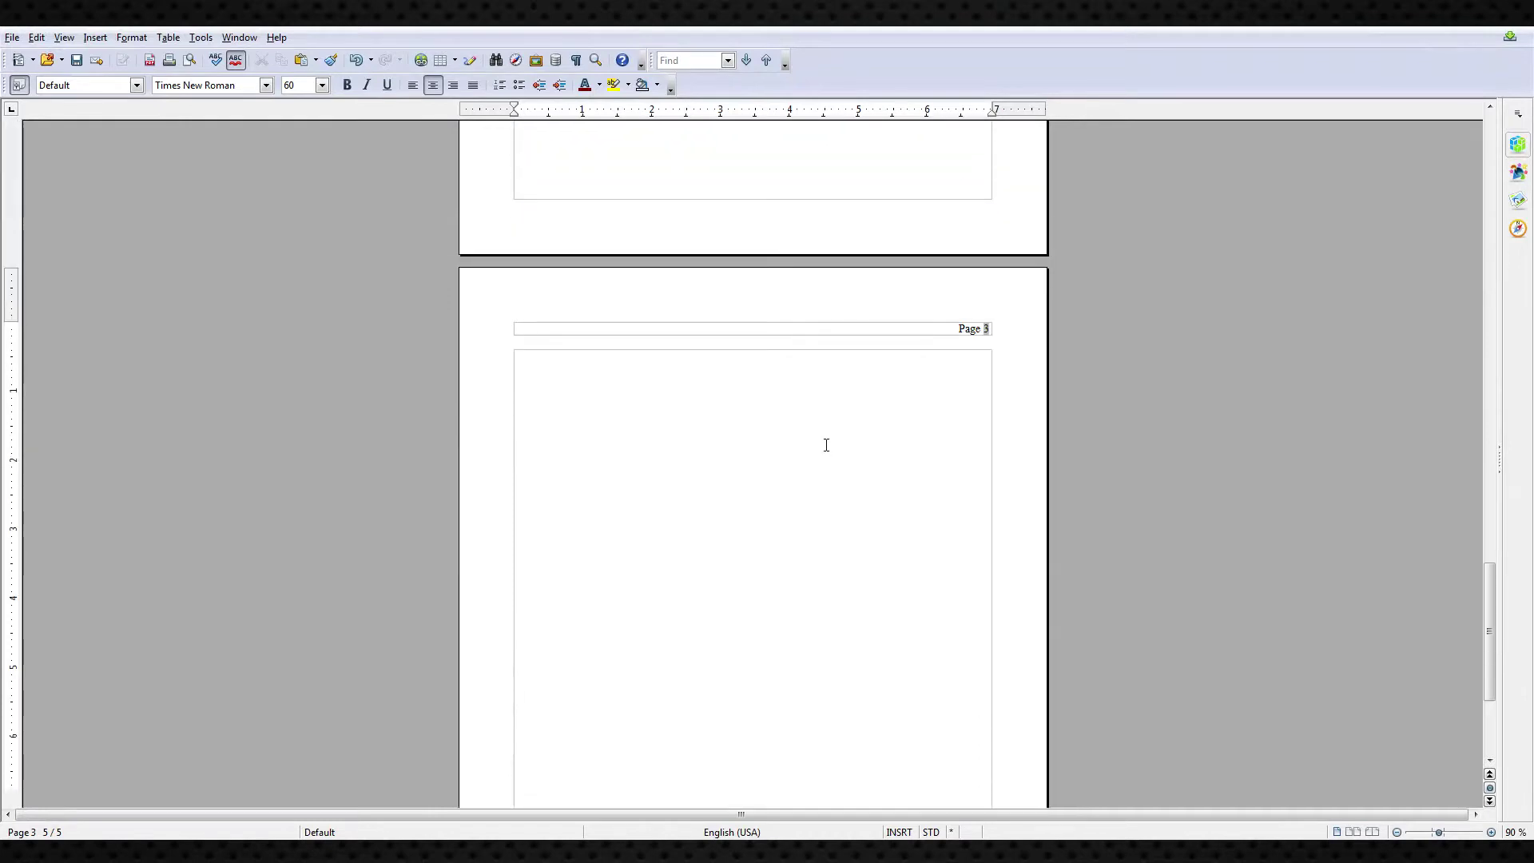
scroll(811, 445, "down", 2)
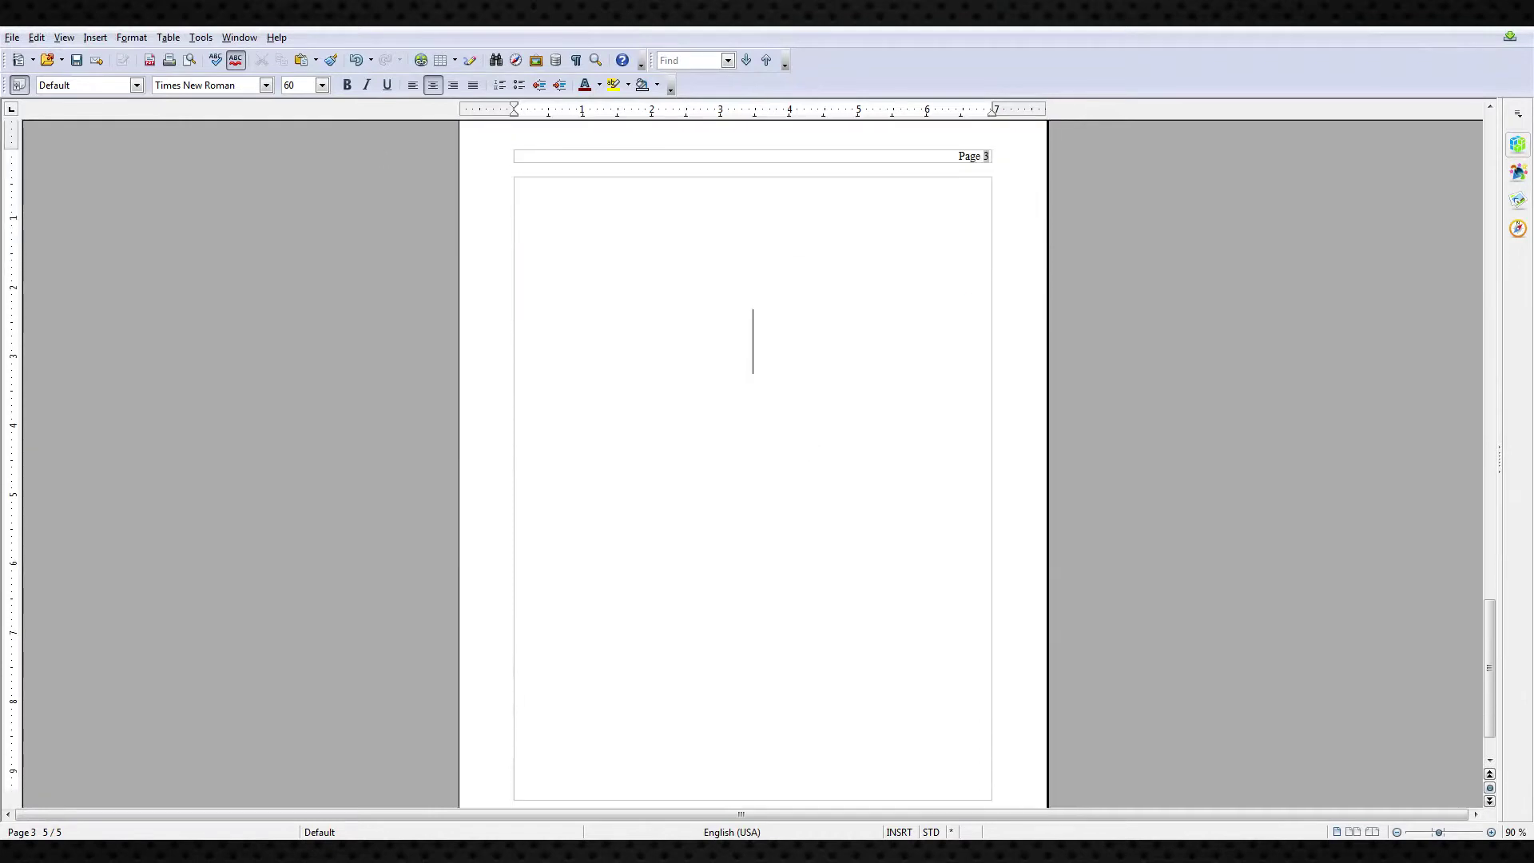
scroll(888, 171, "up", 1)
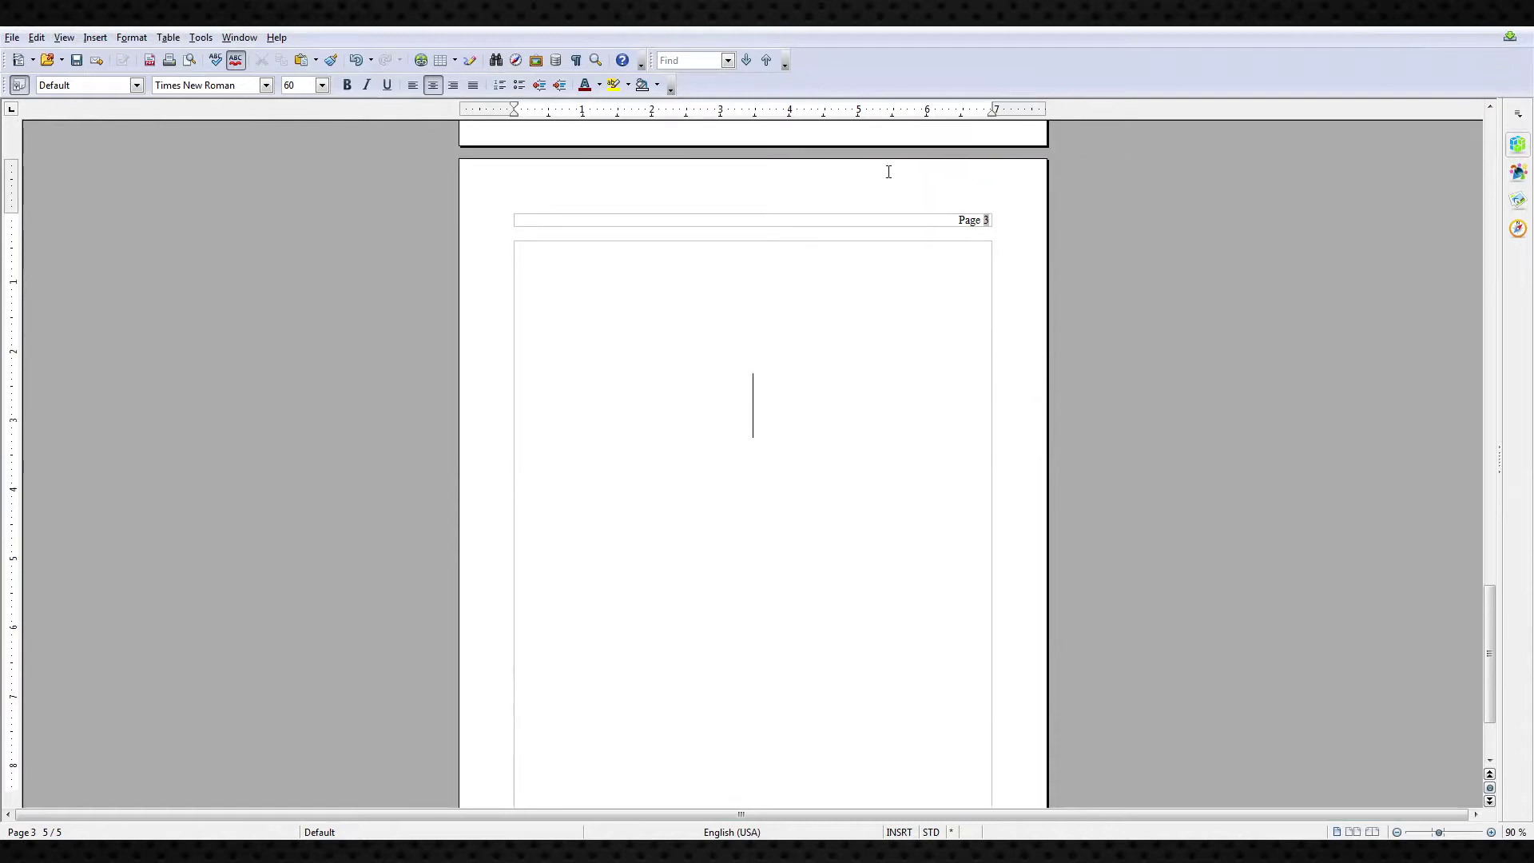
Step: Add 'of' after the page number so the last page's header reads 'Page 3 of'
left_click(990, 220)
type("of")
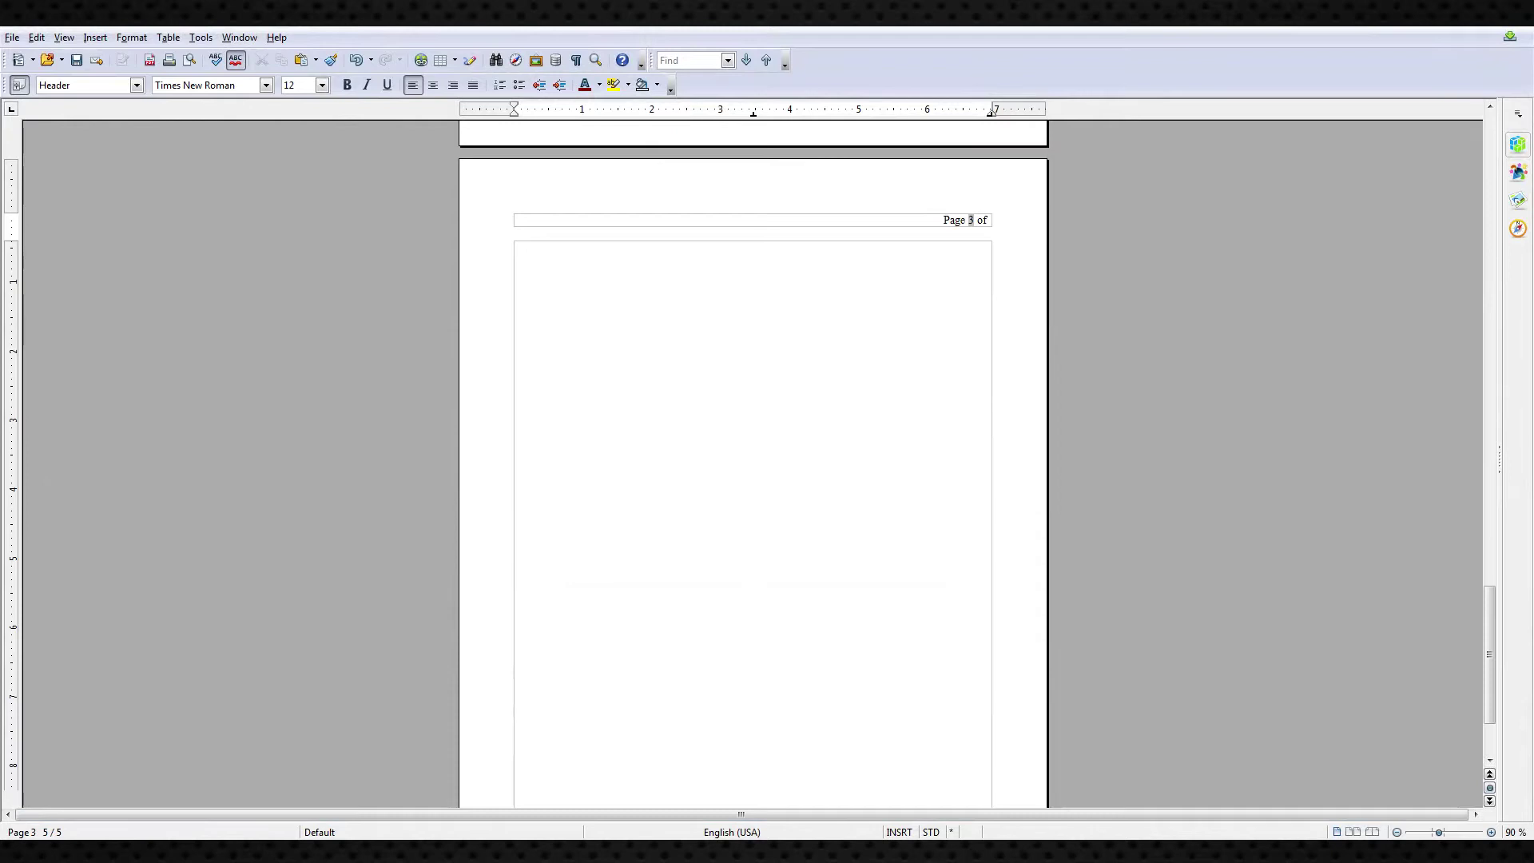
Step: Insert the page total field after 'Page 3 of' in the header
key("alt+i")
key("d")
key("c")
scroll(1022, 279, "up", 15)
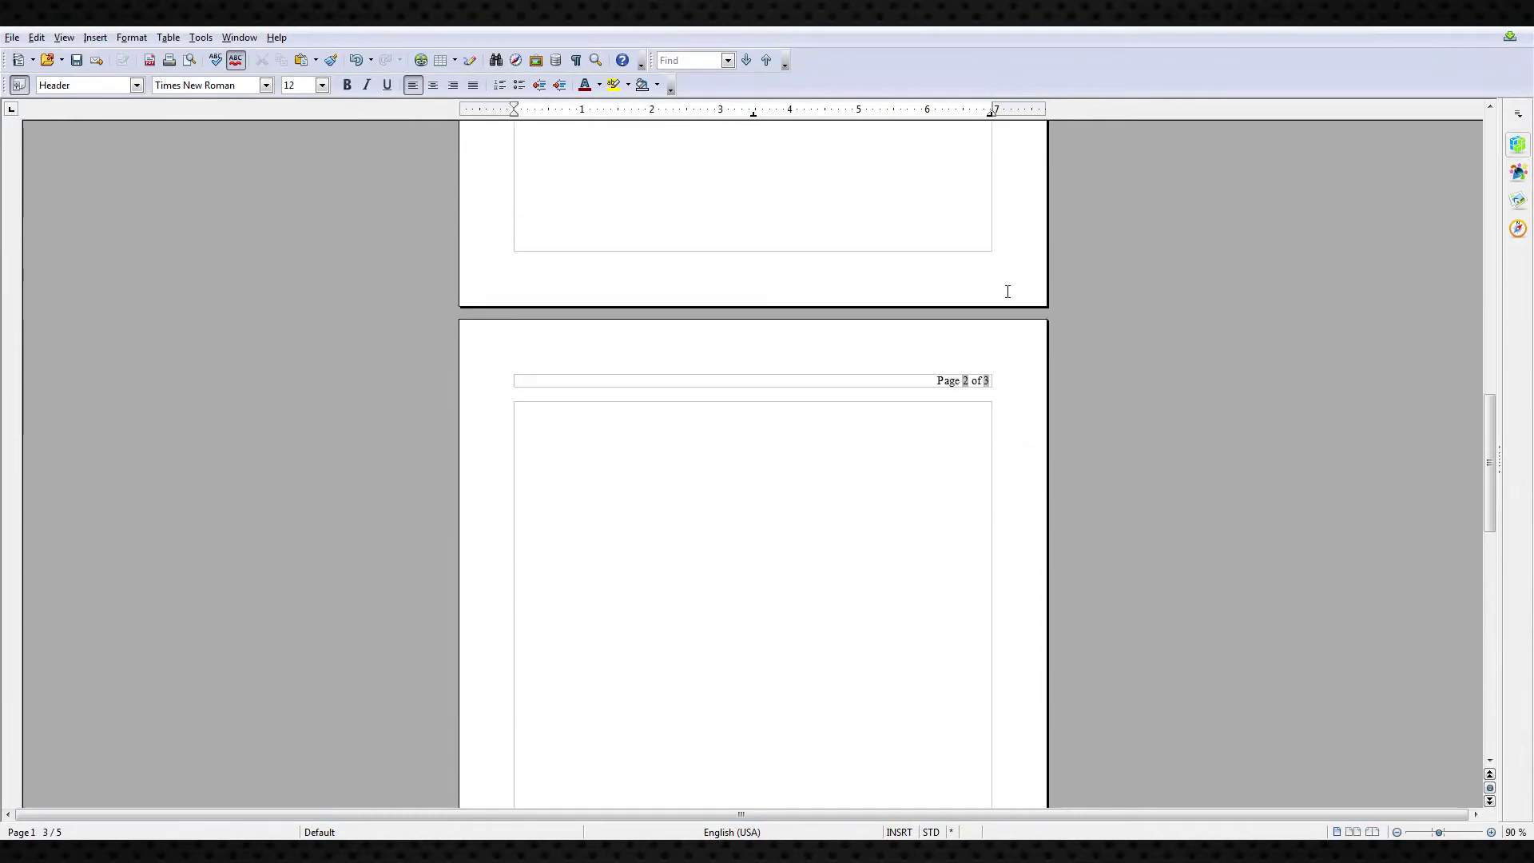
scroll(1007, 292, "up", 5)
scroll(959, 453, "down", 5)
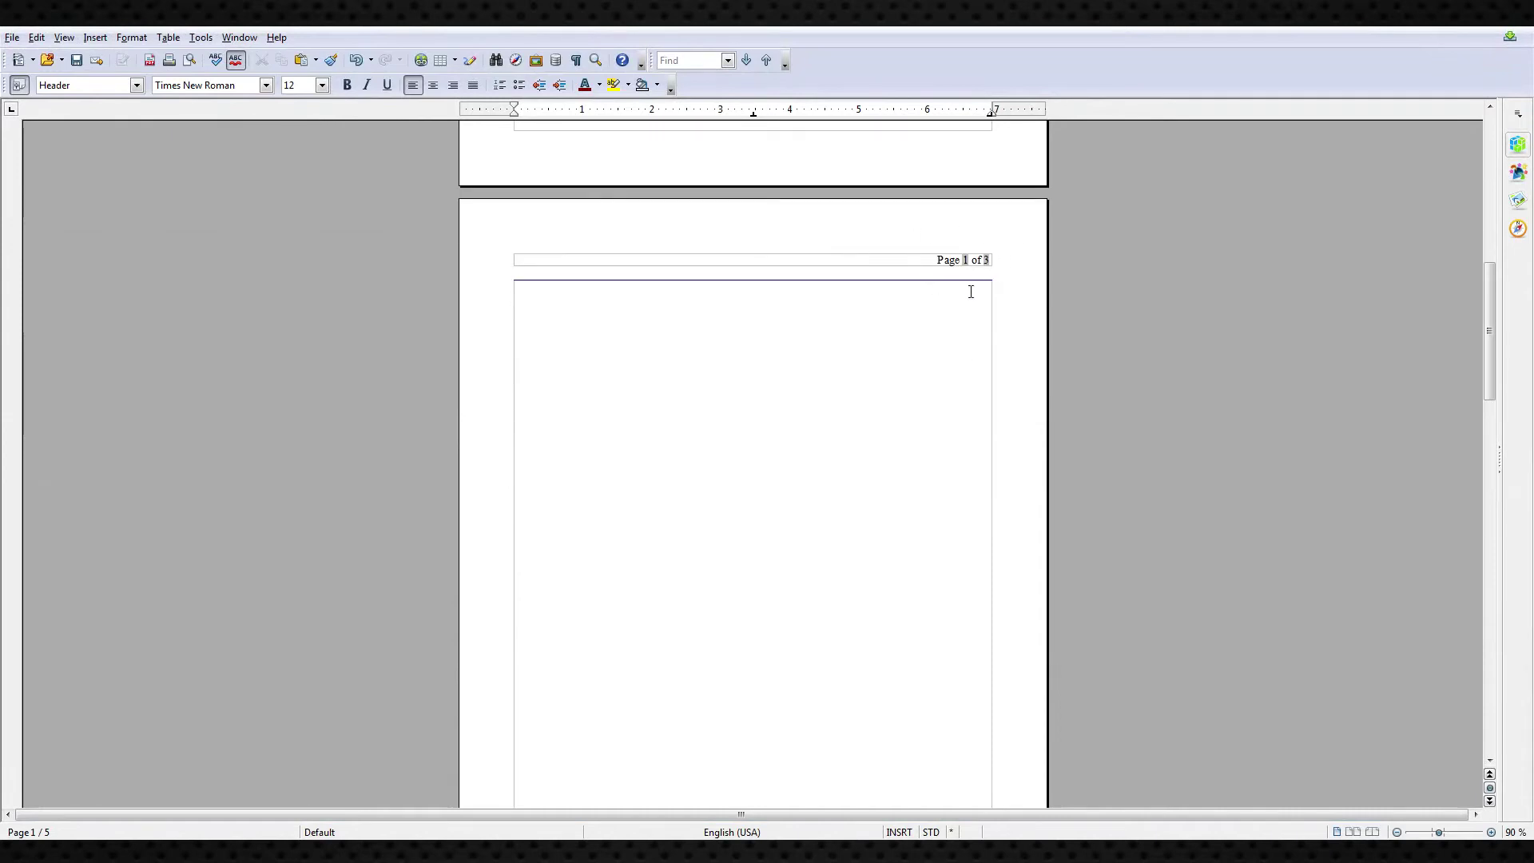
Step: Return to the body text and check the headers read 'Page 1 of 3' to 'Page 3 of 3'
left_click(781, 298)
scroll(808, 303, "down", 20)
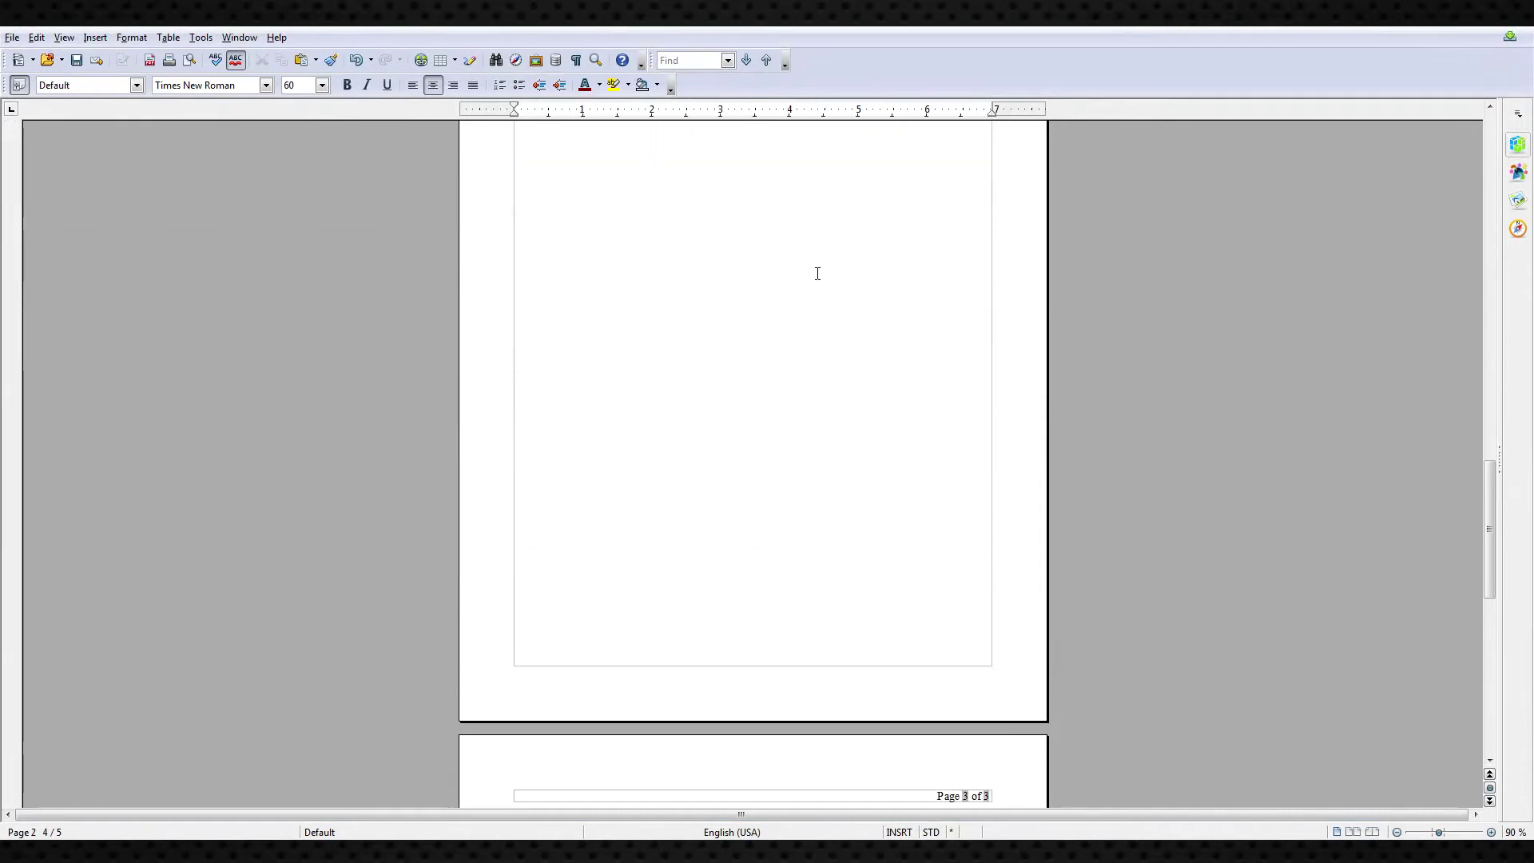
scroll(817, 273, "down", 15)
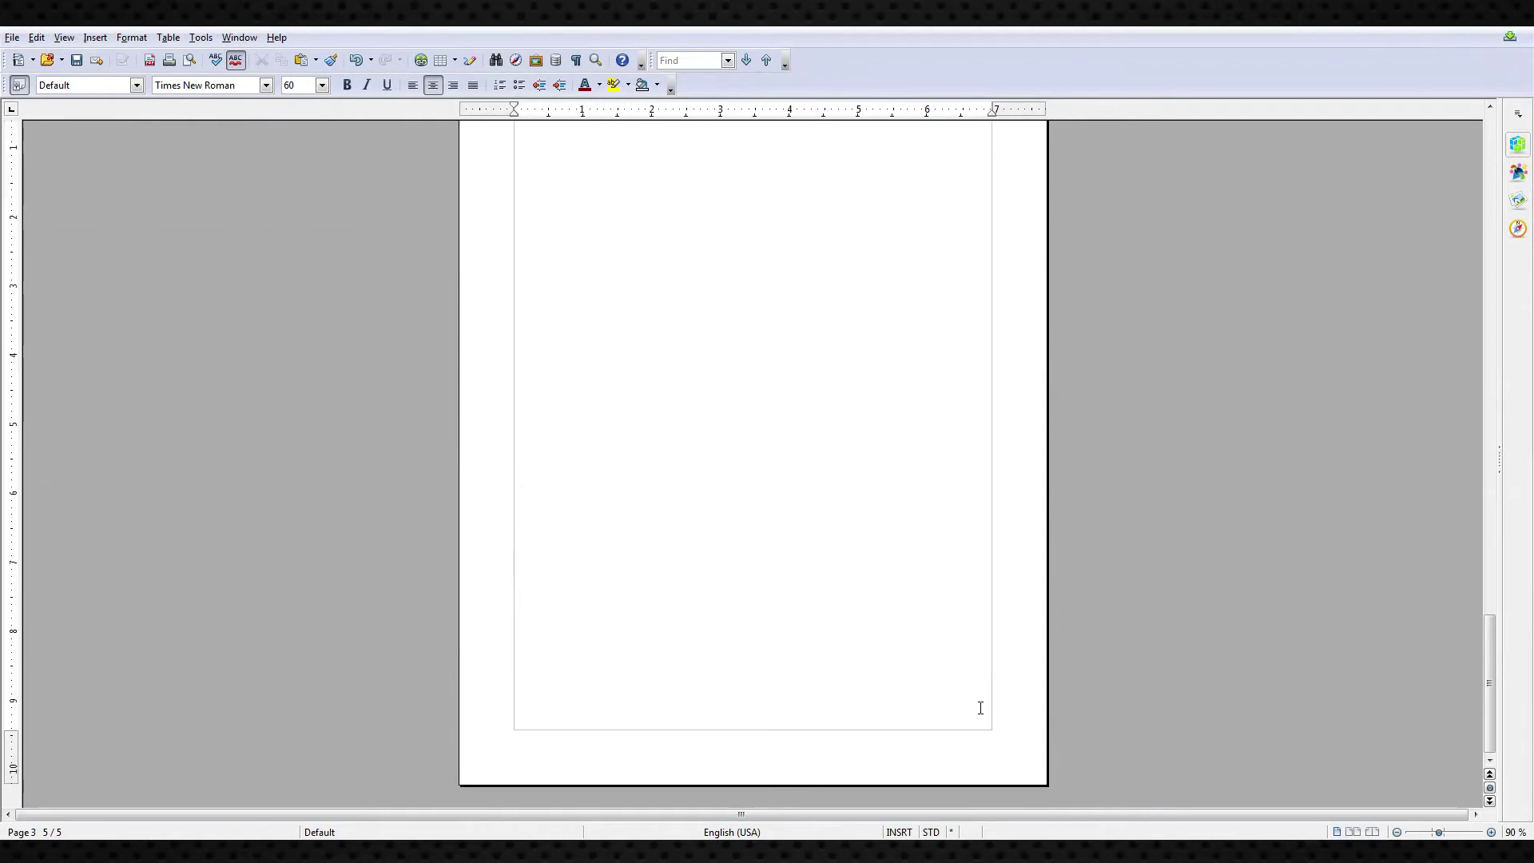
scroll(883, 575, "up", 14)
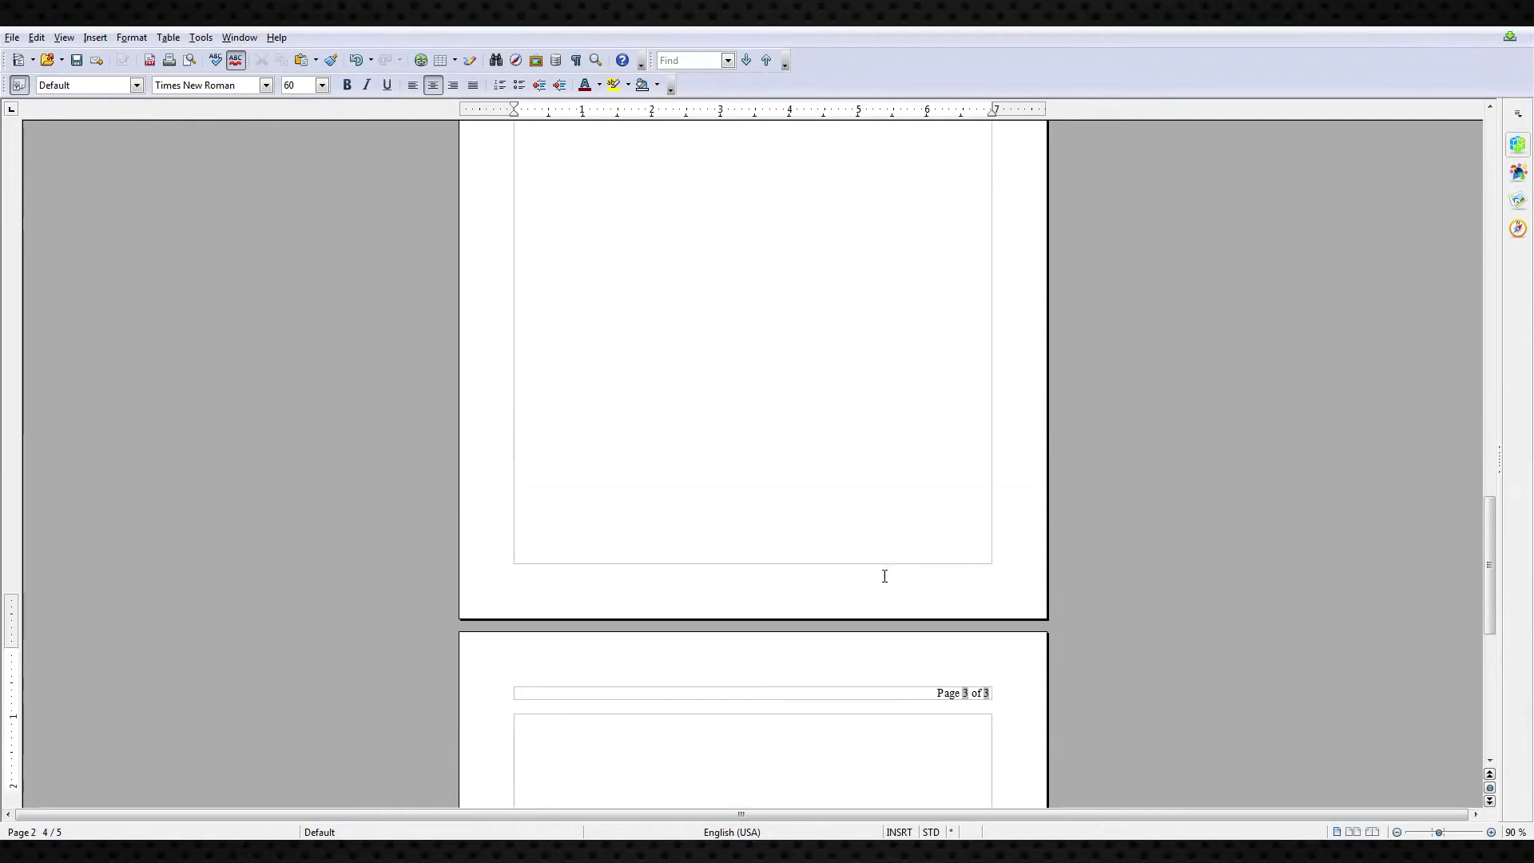
scroll(884, 573, "down", 4)
scroll(887, 631, "up", 6)
scroll(887, 631, "down", 16)
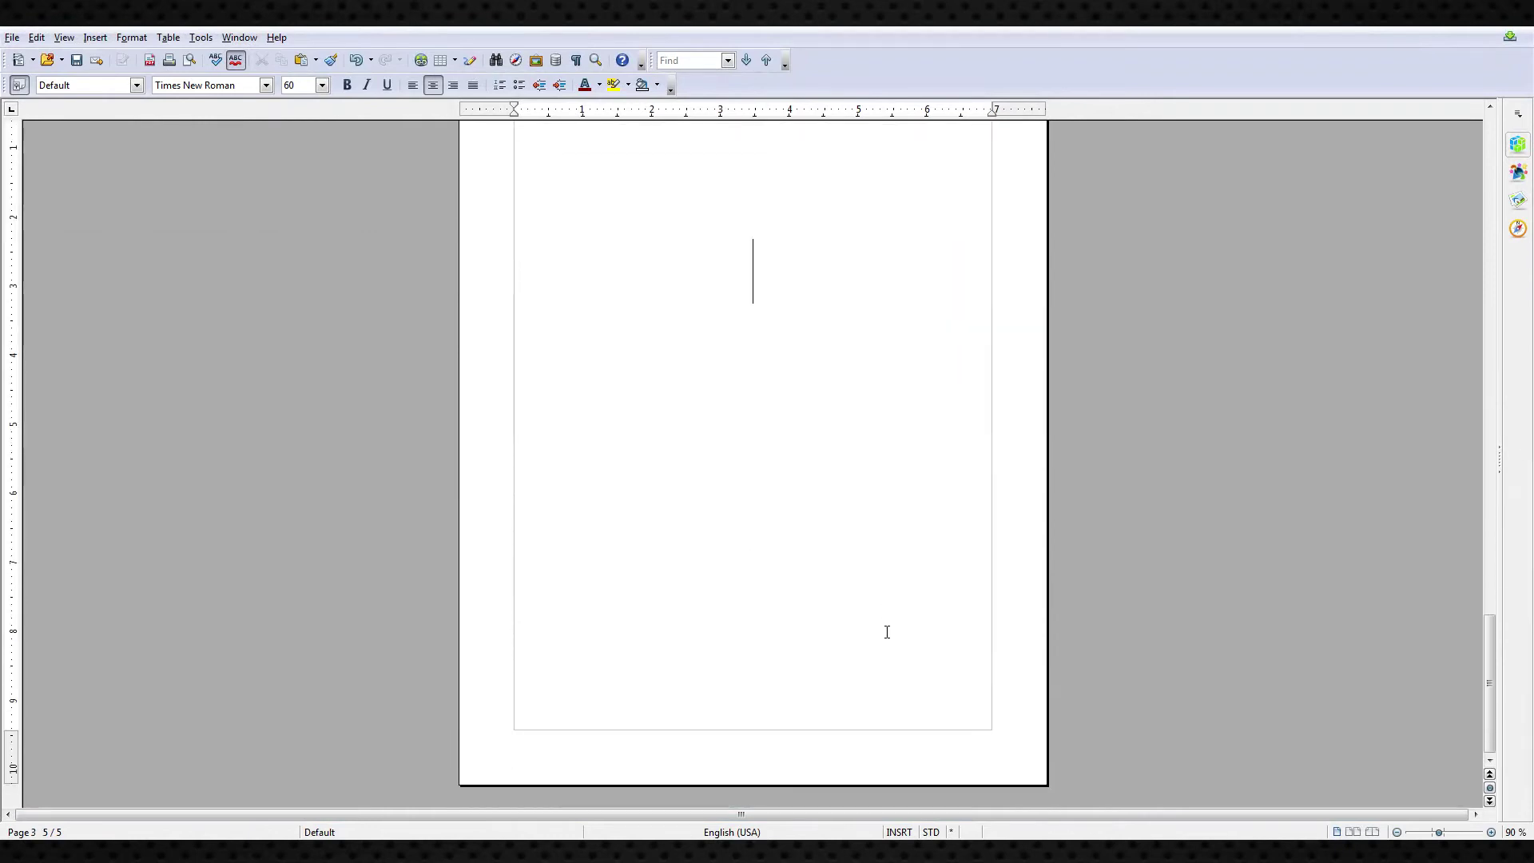
Step: Push the text onto a new fourth page, then return to page 3's last line
key("Return")
key("Return")
key("Return")
key("Return")
key("Return")
key("Return")
key("Return")
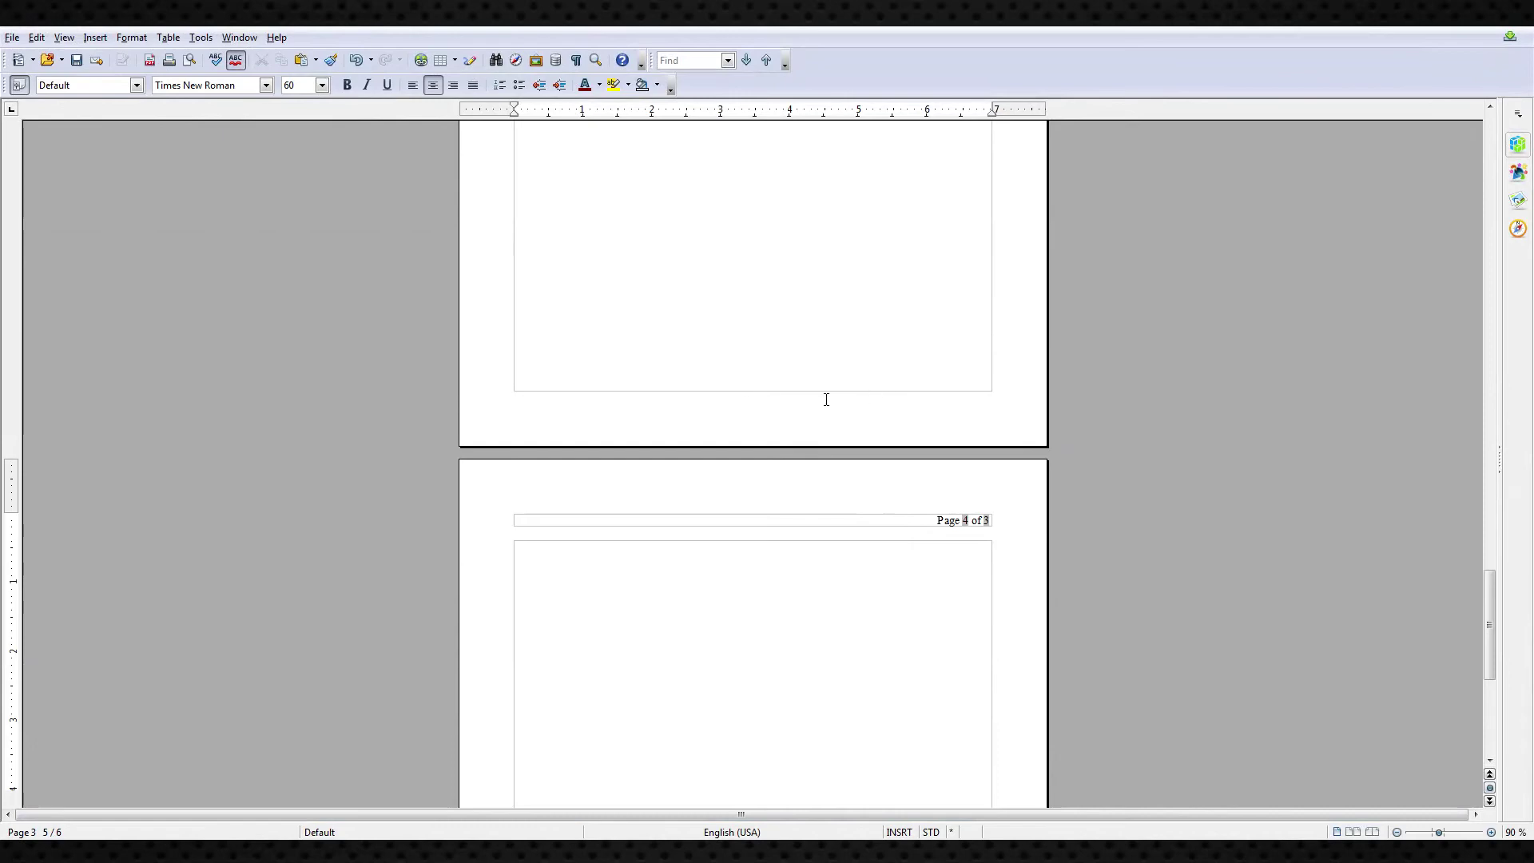
key("Up")
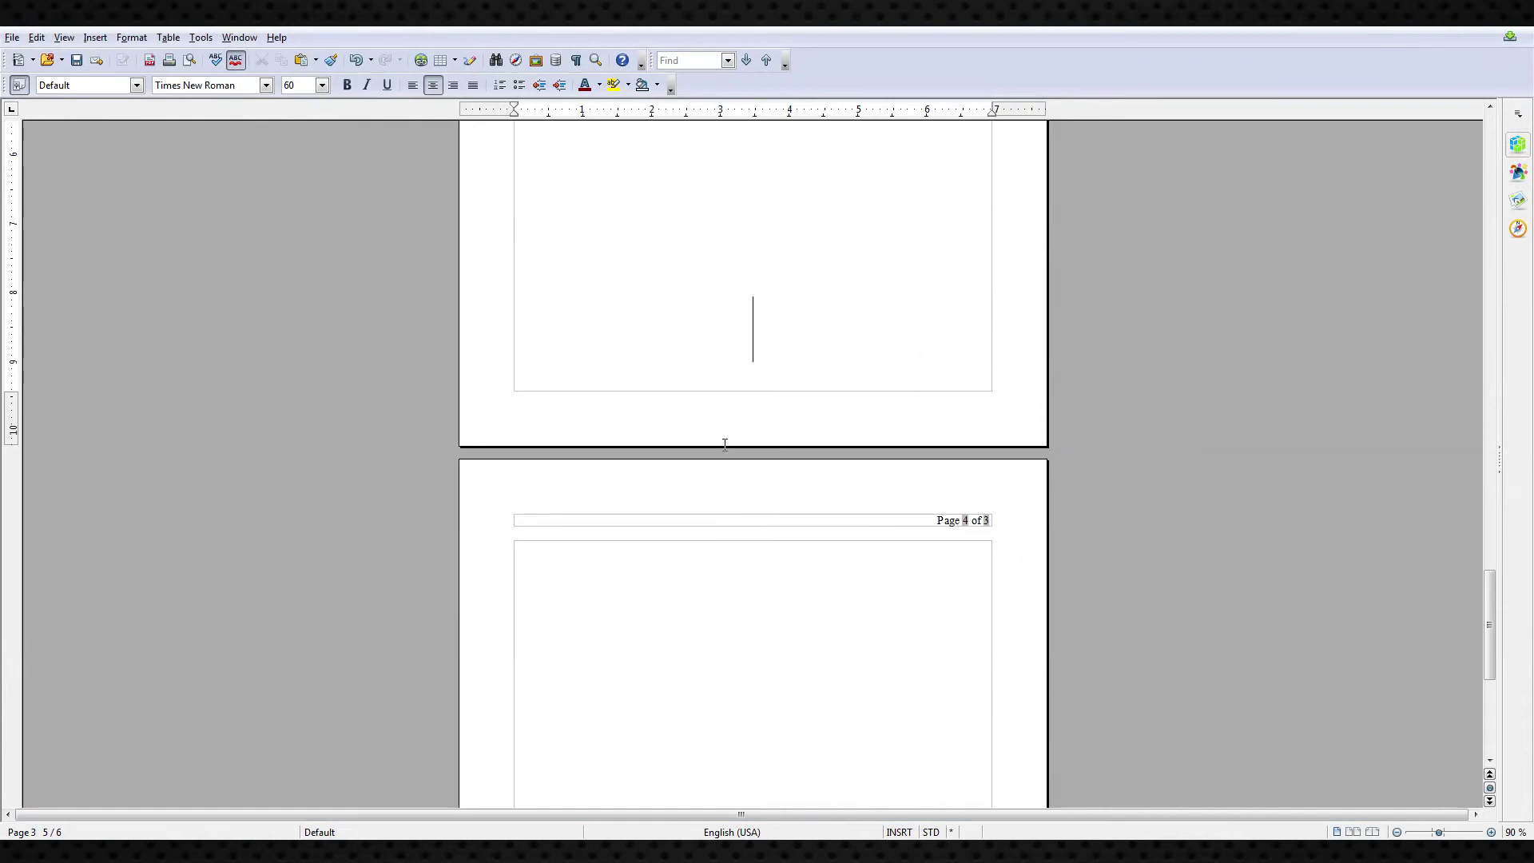
scroll(791, 445, "up", 3)
scroll(1014, 567, "up", 2)
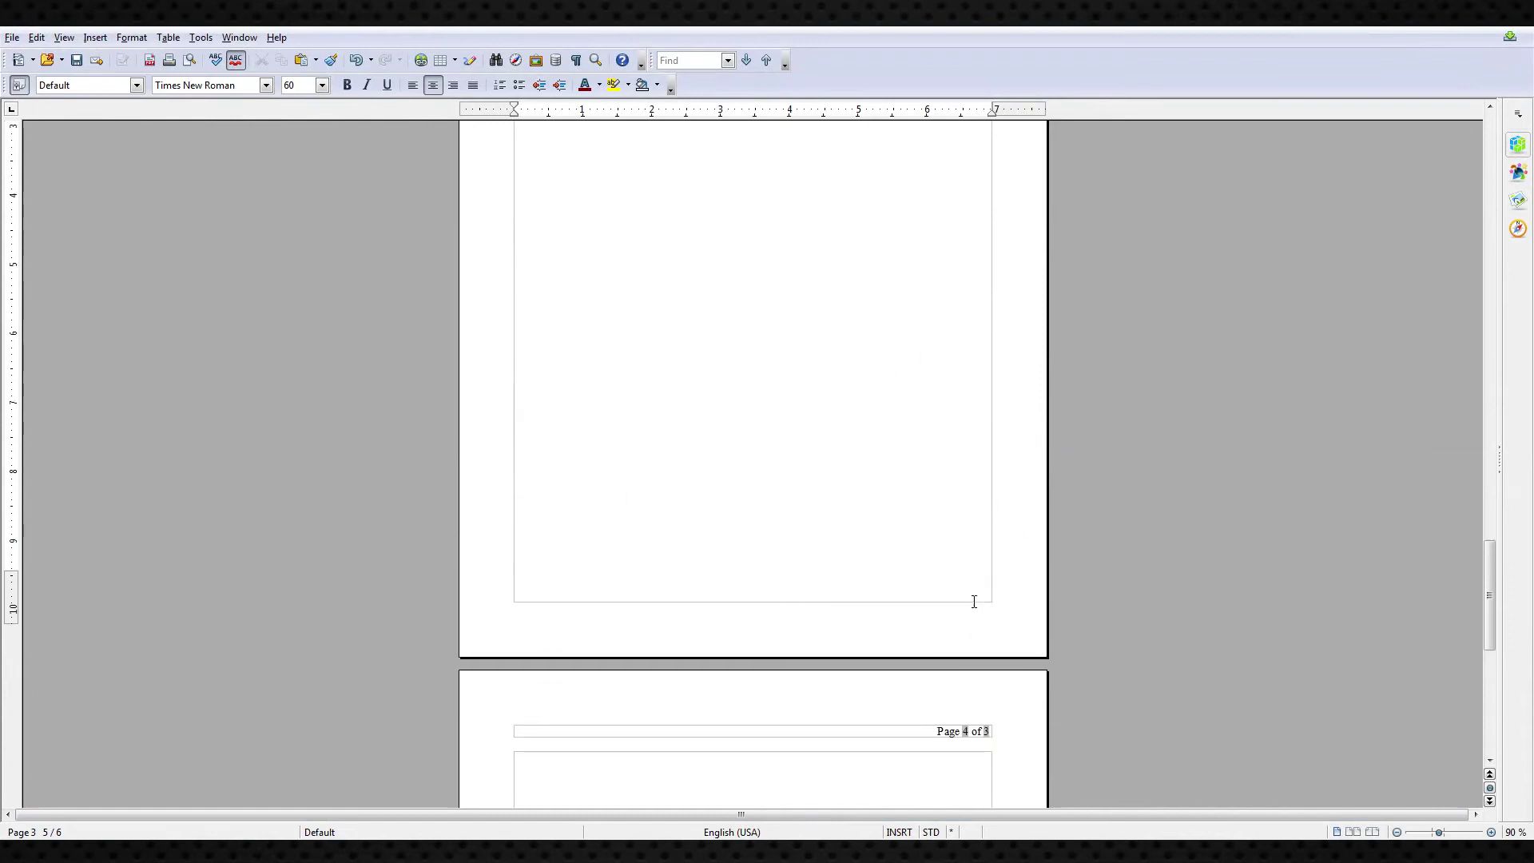
scroll(974, 601, "down", 1)
scroll(973, 598, "down", 6)
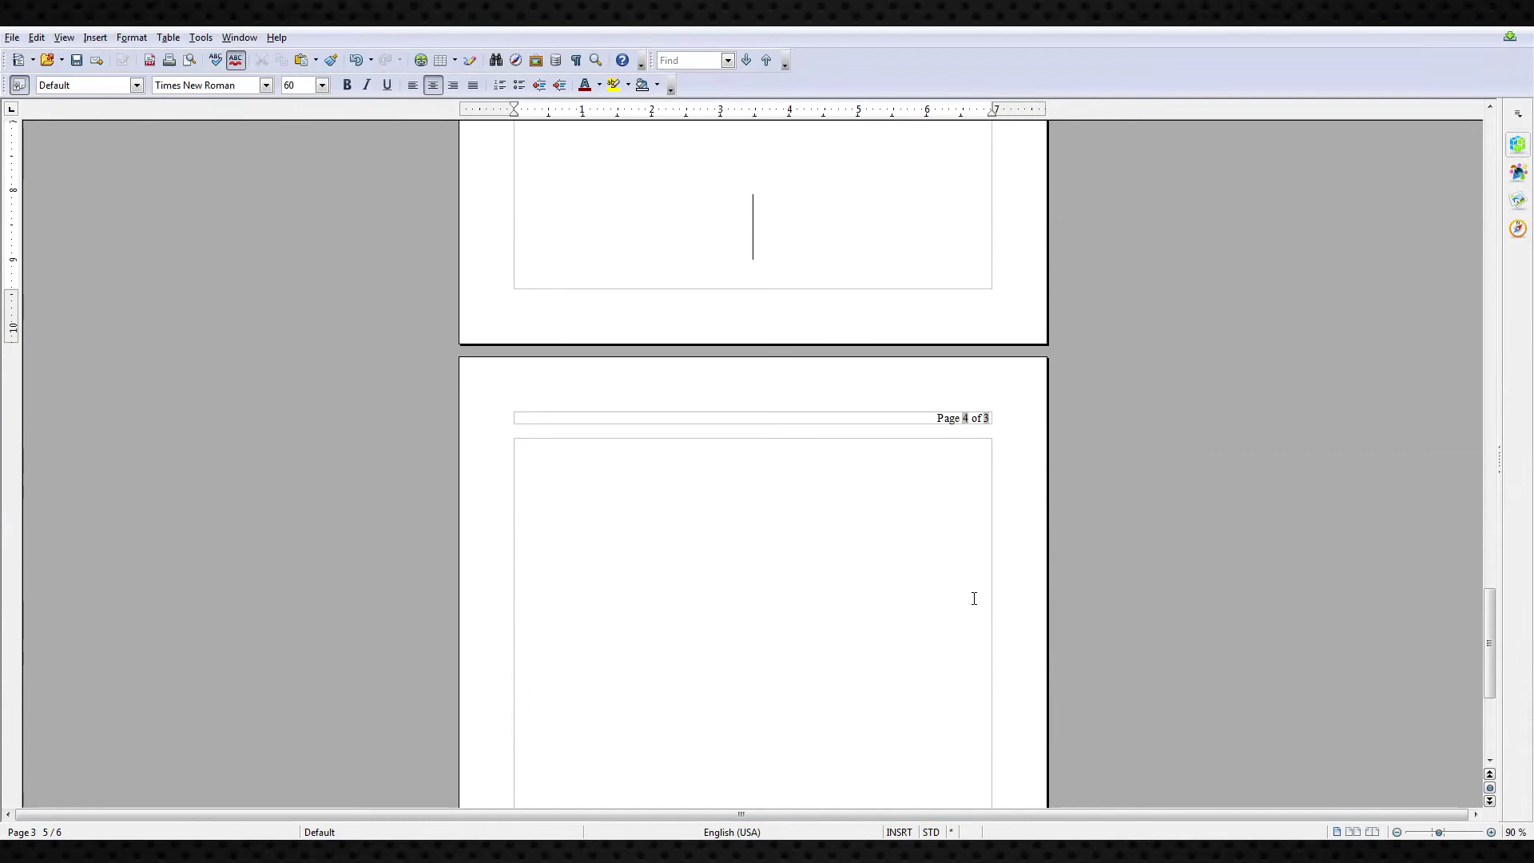
scroll(972, 599, "up", 1)
scroll(972, 599, "down", 1)
scroll(1020, 510, "up", 20)
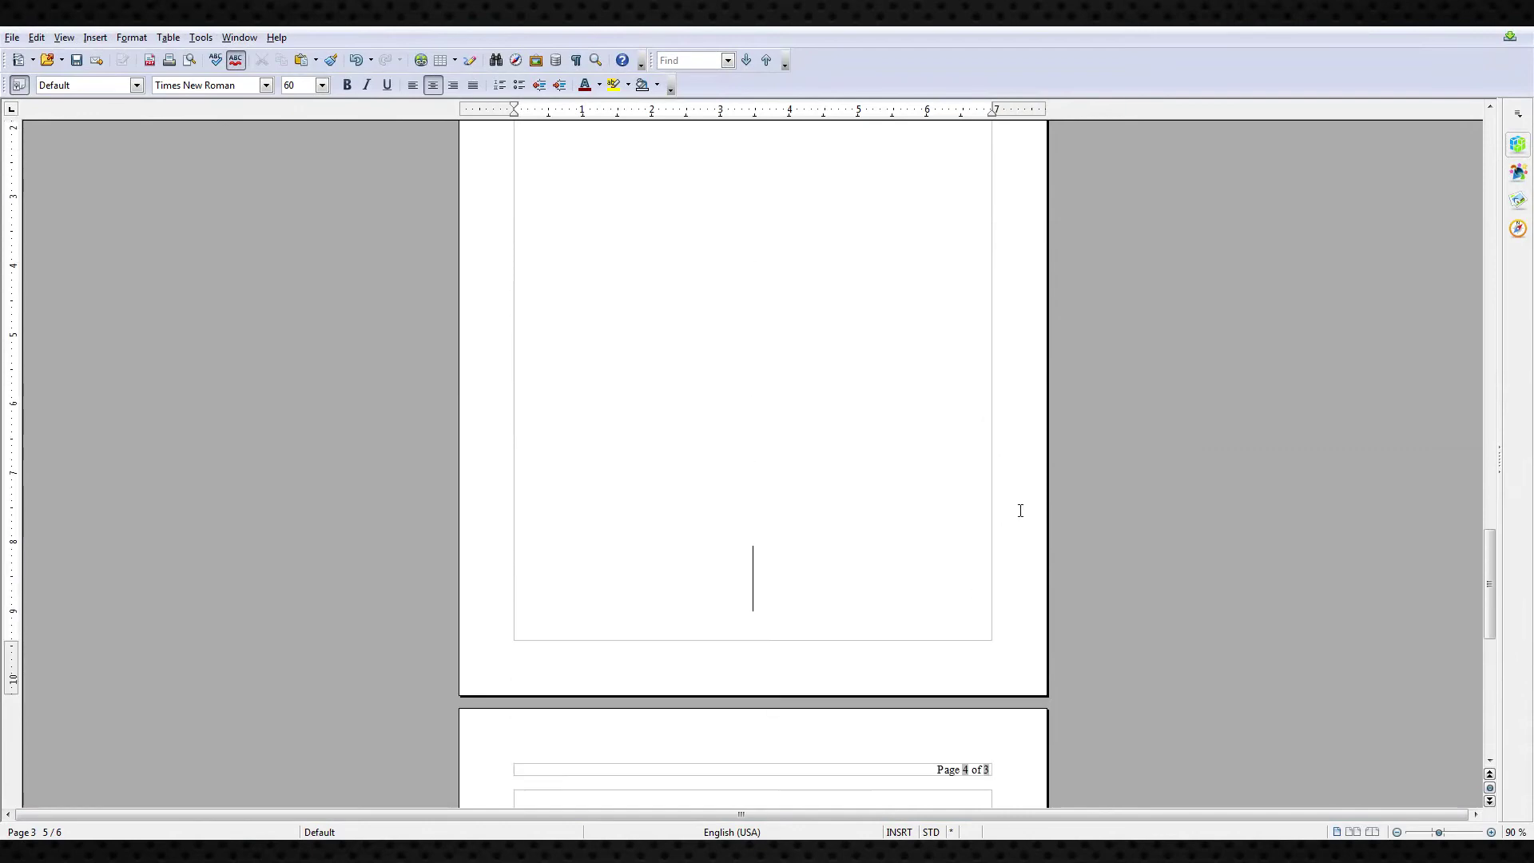
scroll(1018, 508, "down", 4)
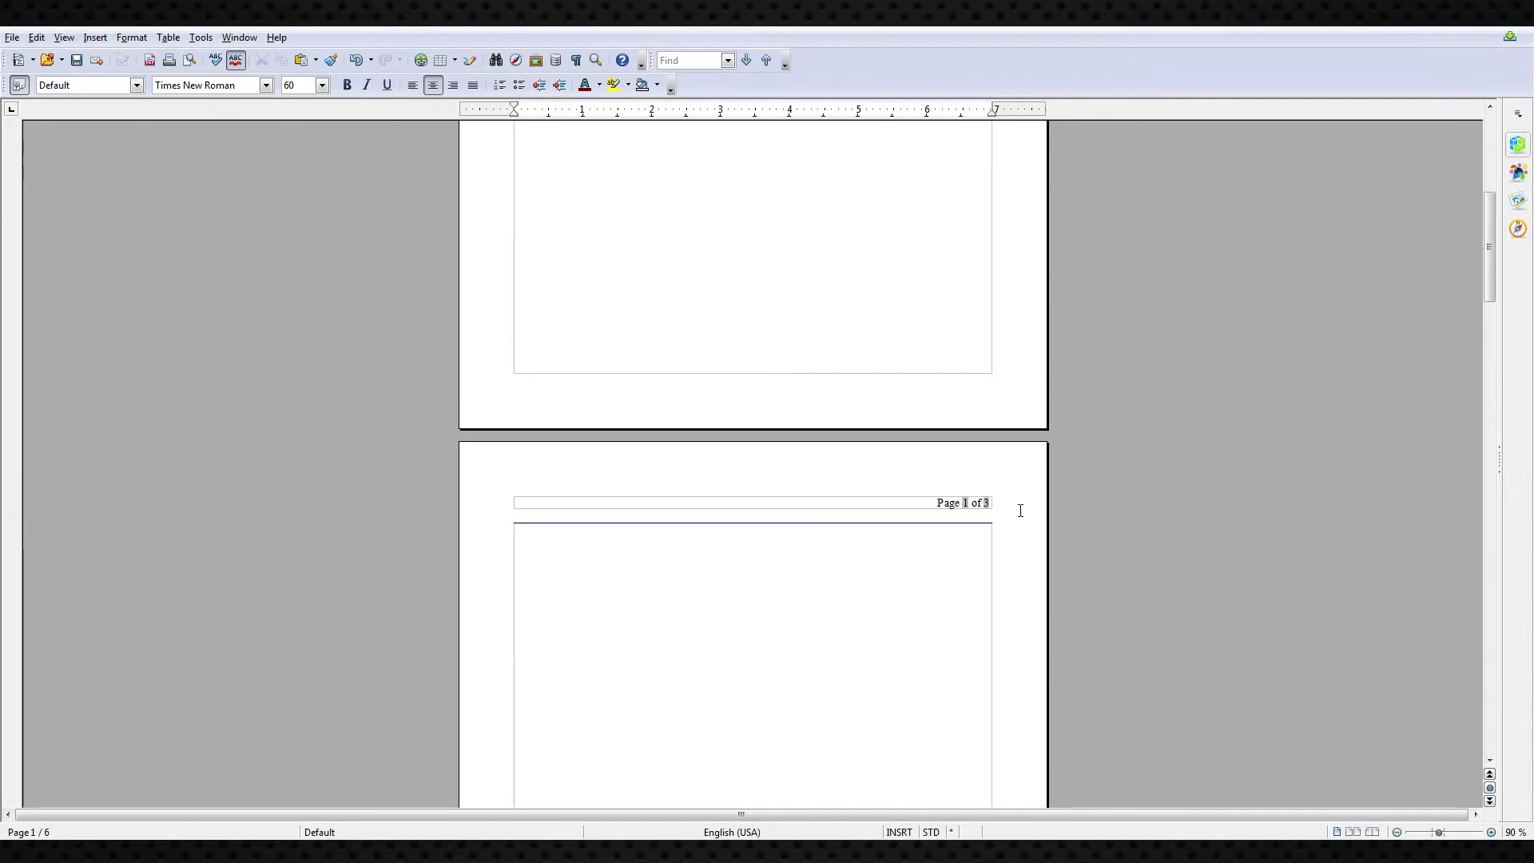
scroll(1018, 508, "up", 20)
scroll(1019, 511, "down", 9)
scroll(1014, 518, "up", 8)
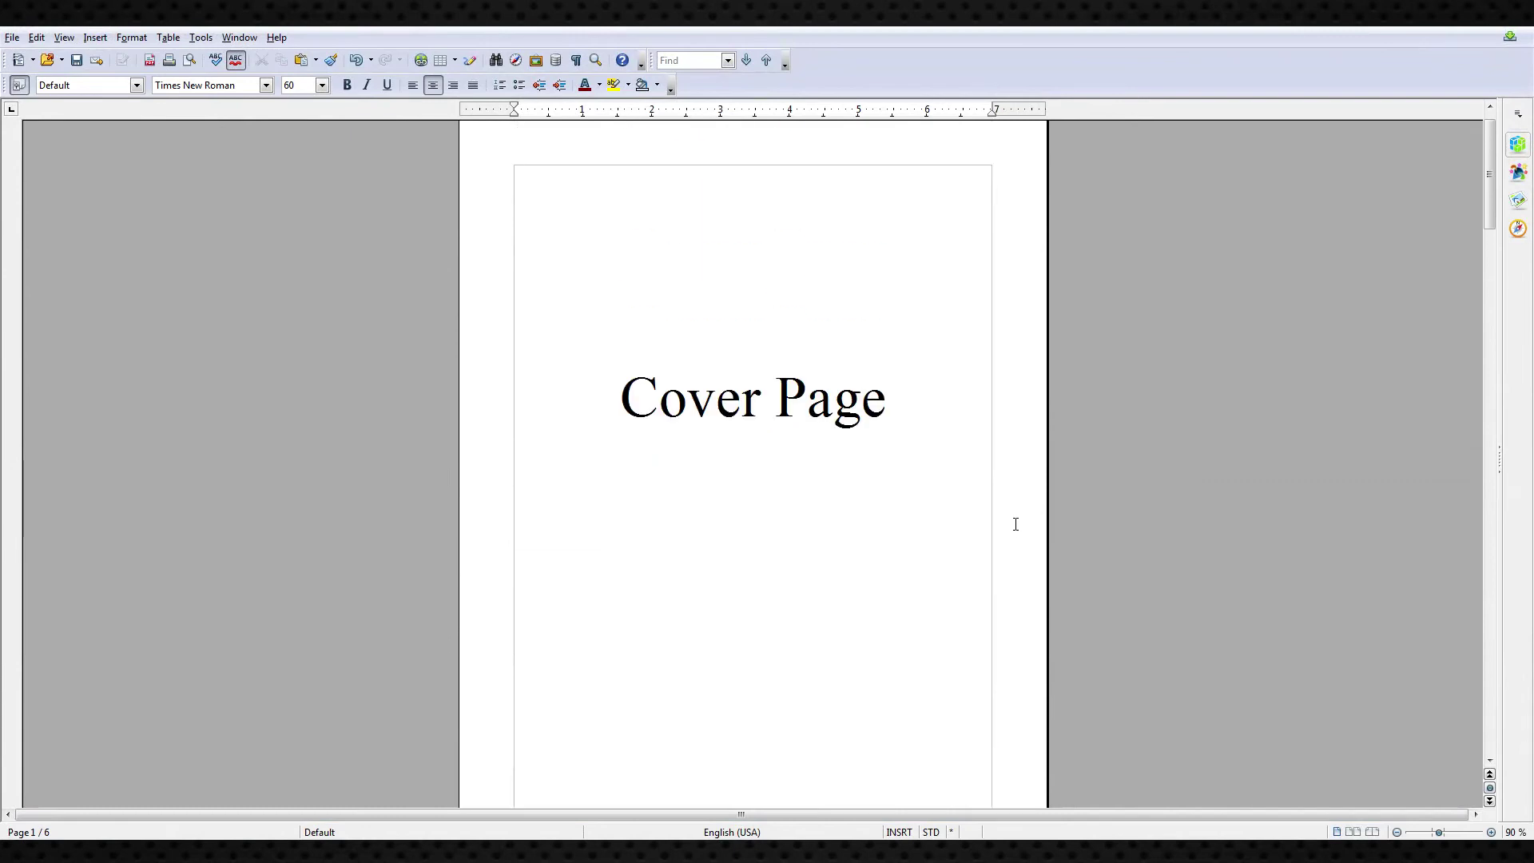
scroll(1012, 520, "down", 12)
scroll(996, 798, "up", 5)
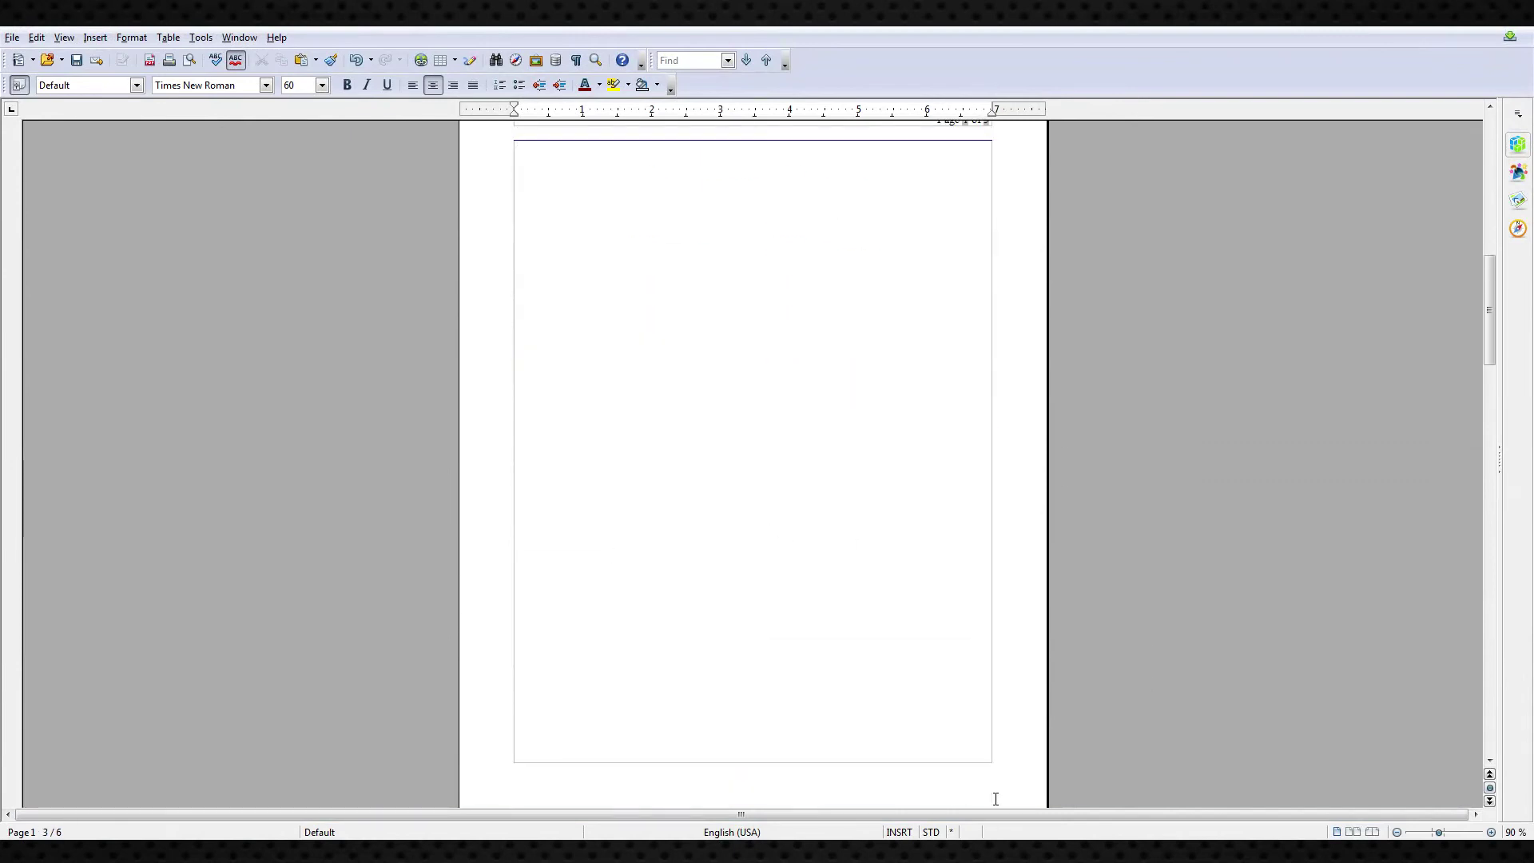
scroll(1072, 339, "down", 6)
scroll(983, 382, "up", 1)
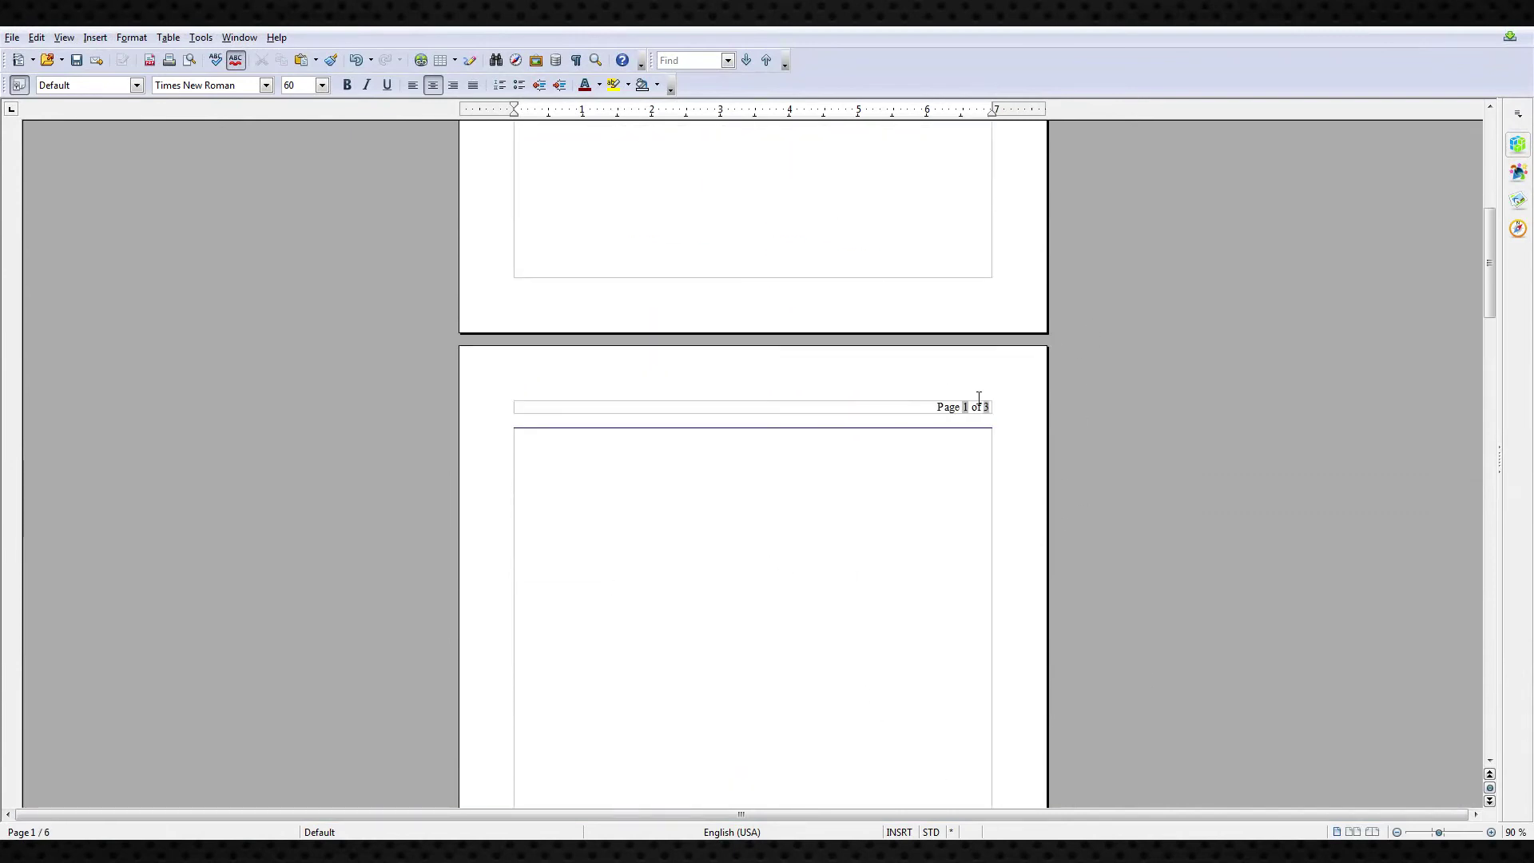
scroll(841, 440, "down", 5)
scroll(1286, 409, "down", 11)
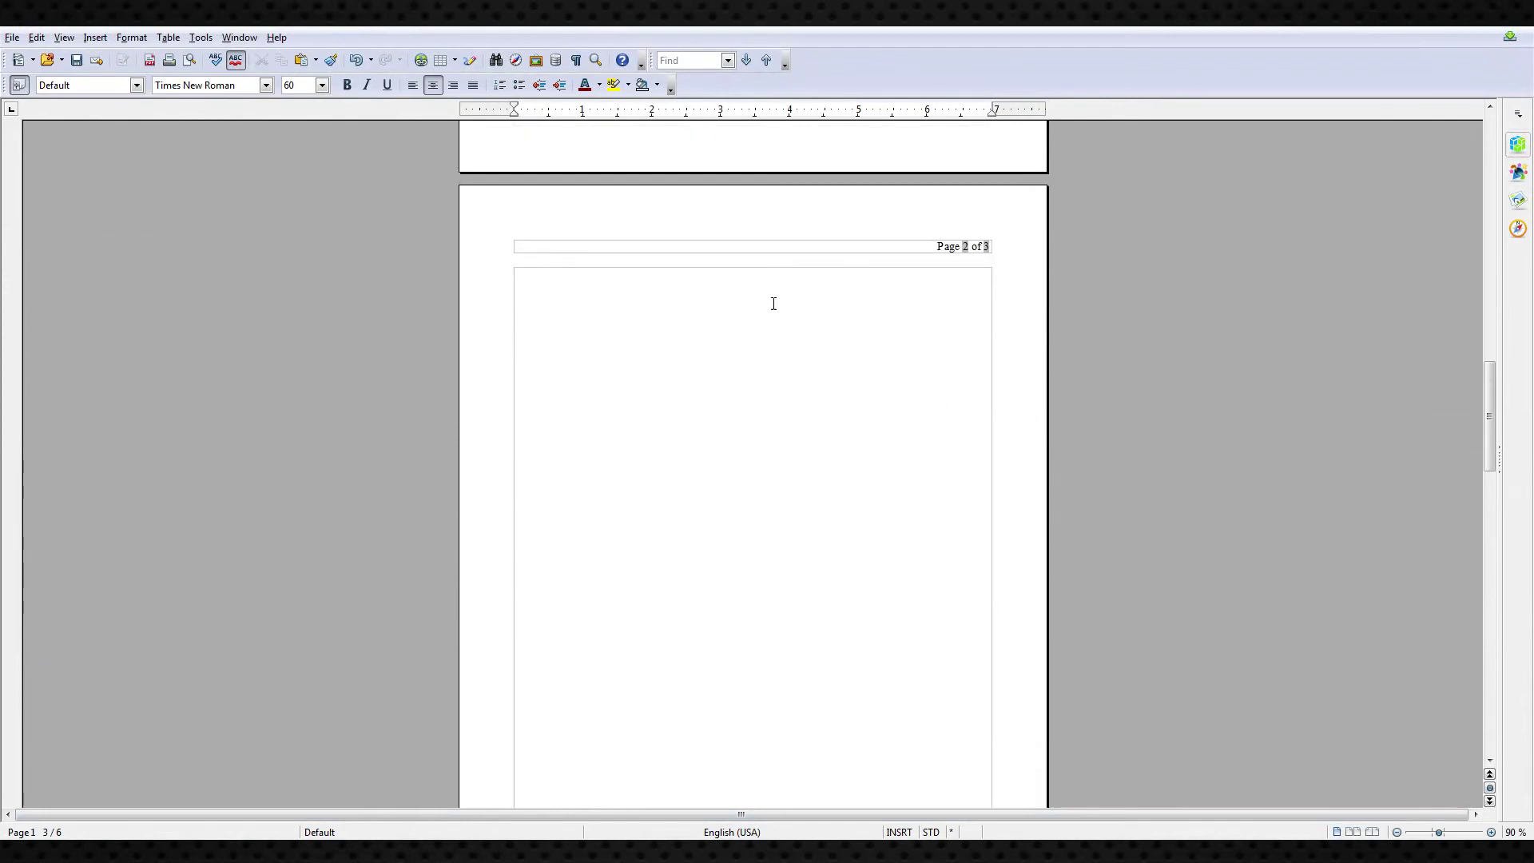
scroll(751, 679, "down", 4)
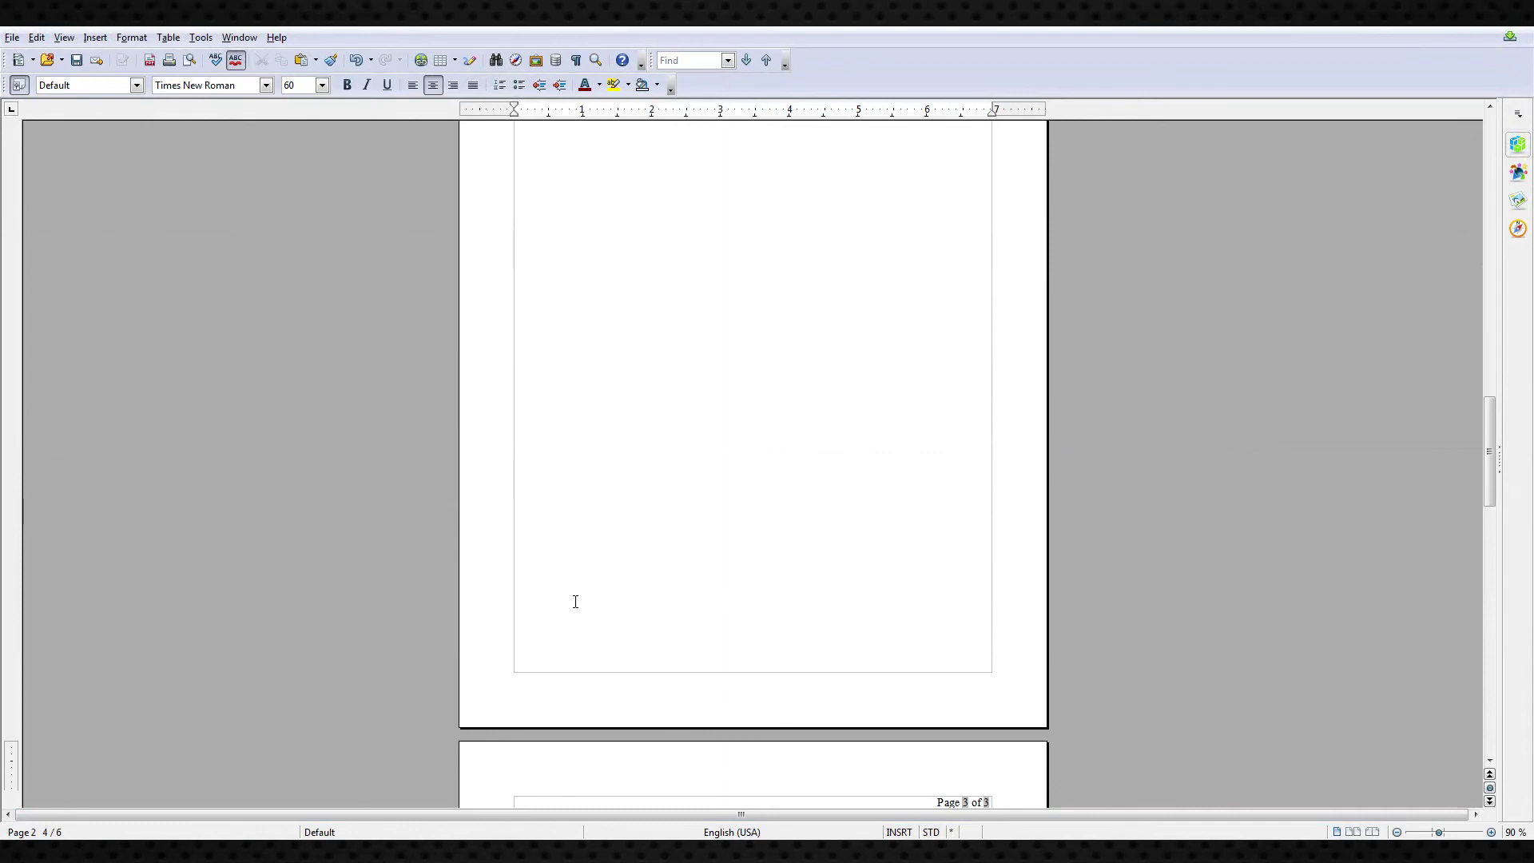
scroll(607, 575, "up", 3)
left_click(651, 523)
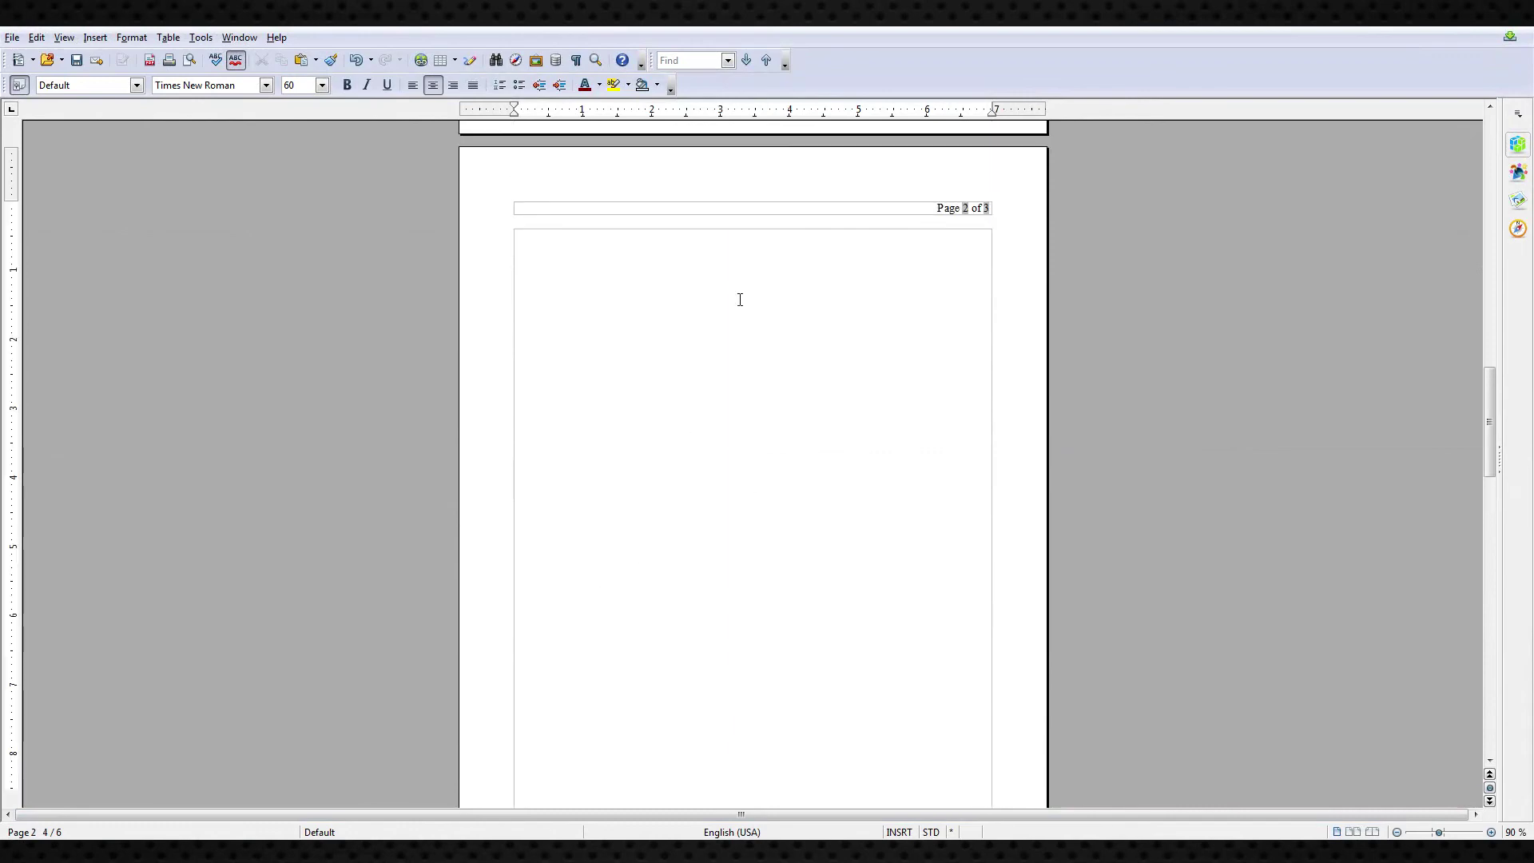